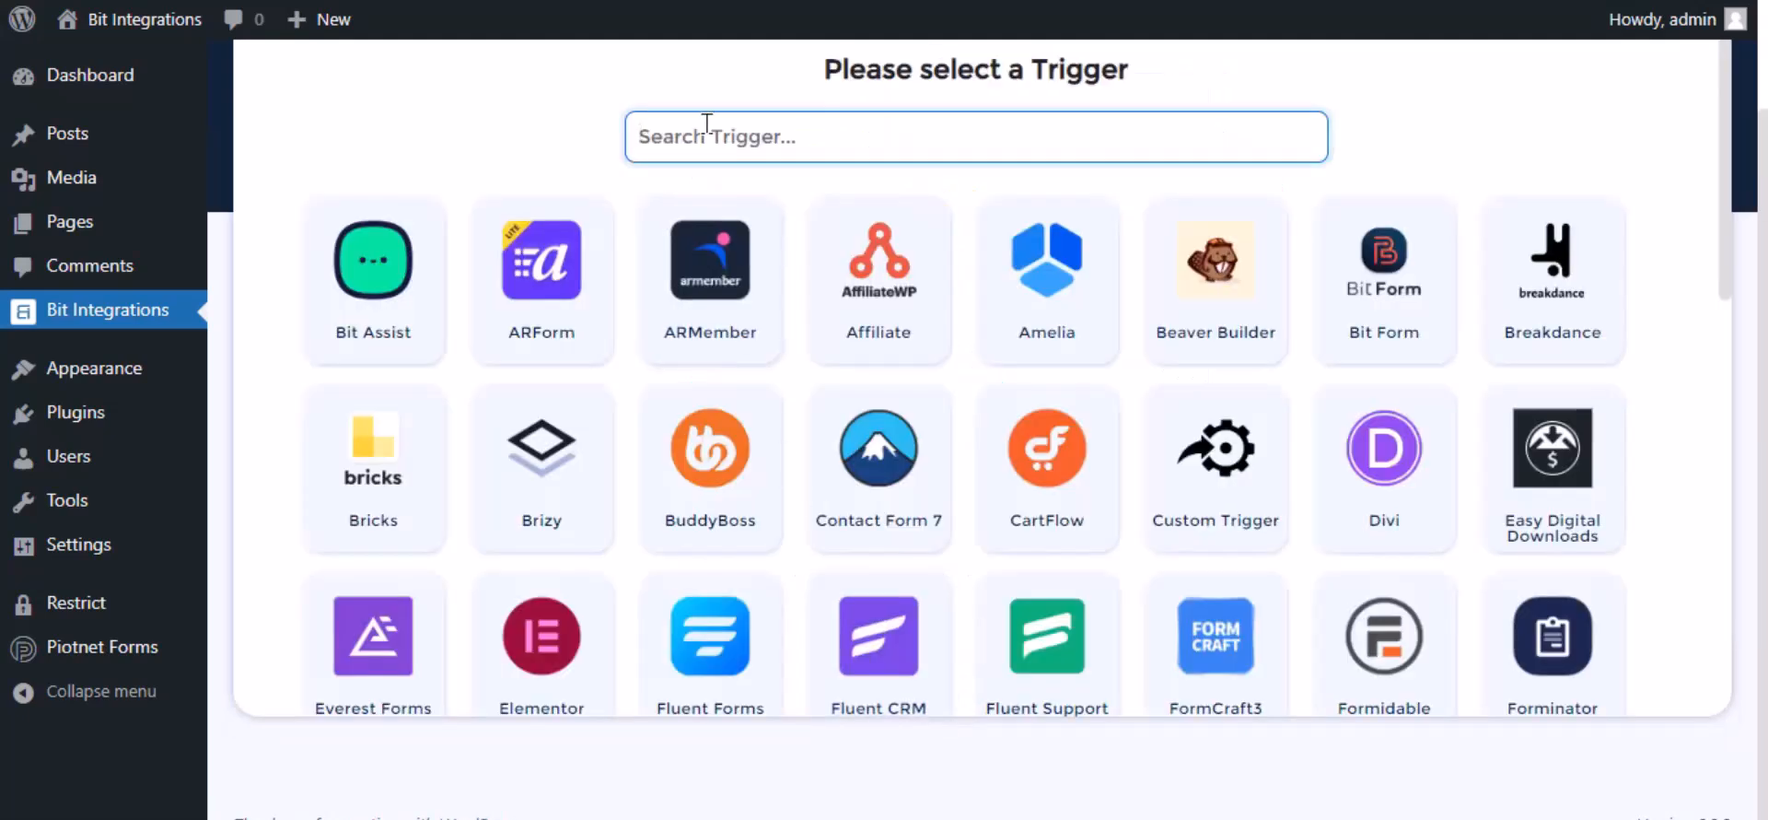
# Step: Set Piotnet Forms as the trigger with the Contact Forms form and continue to the action selection
pyautogui.write('pio')
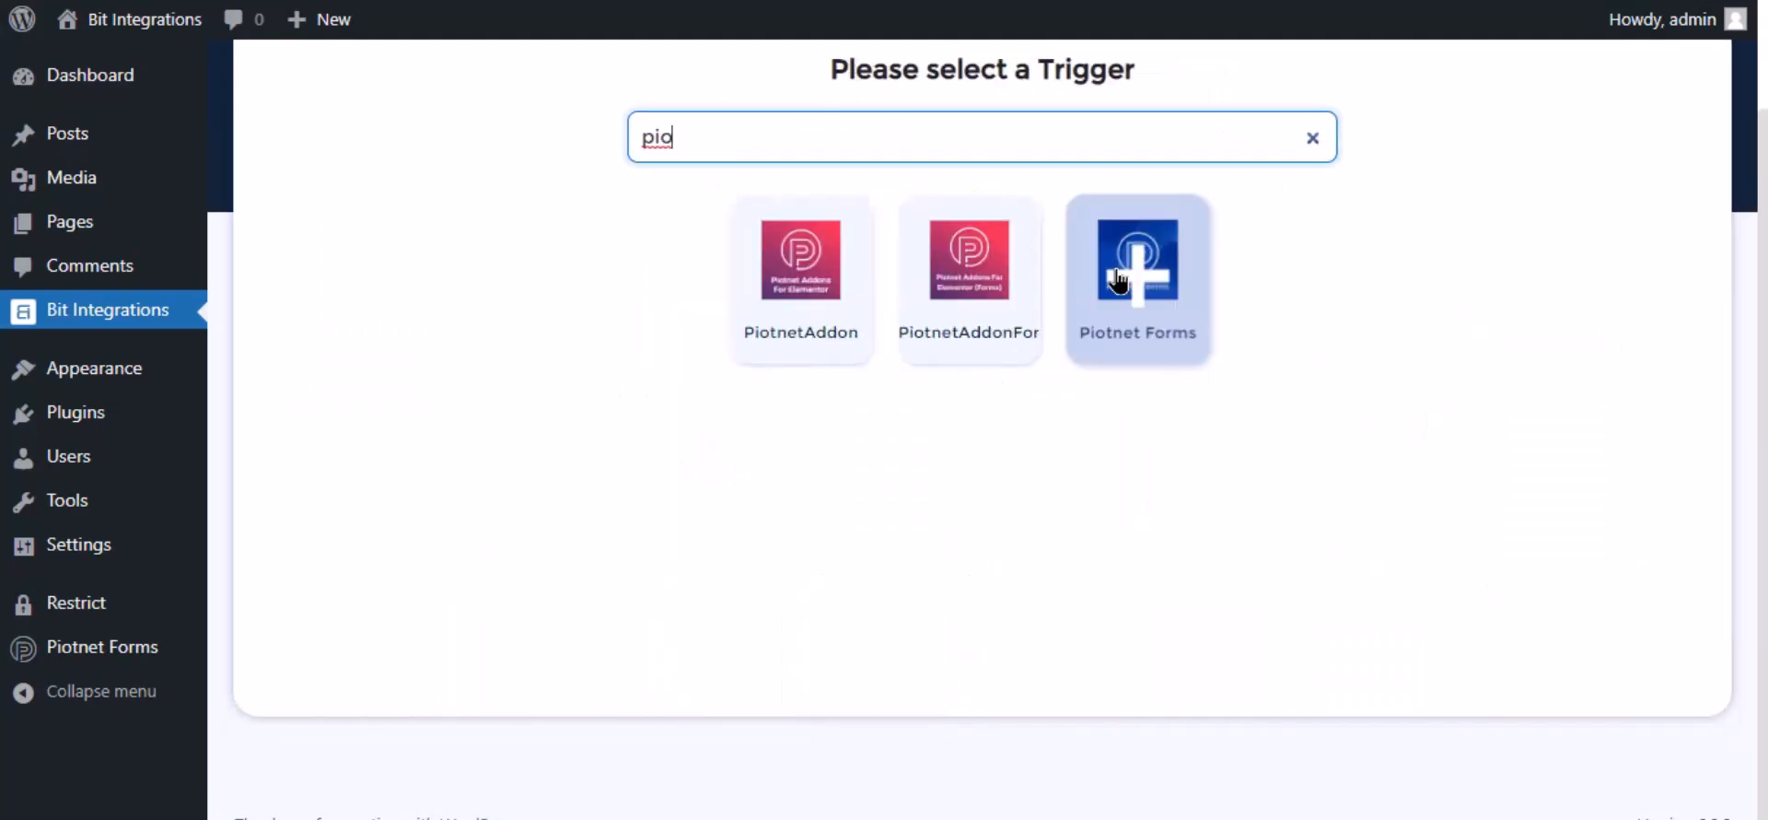
pyautogui.click(1117, 300)
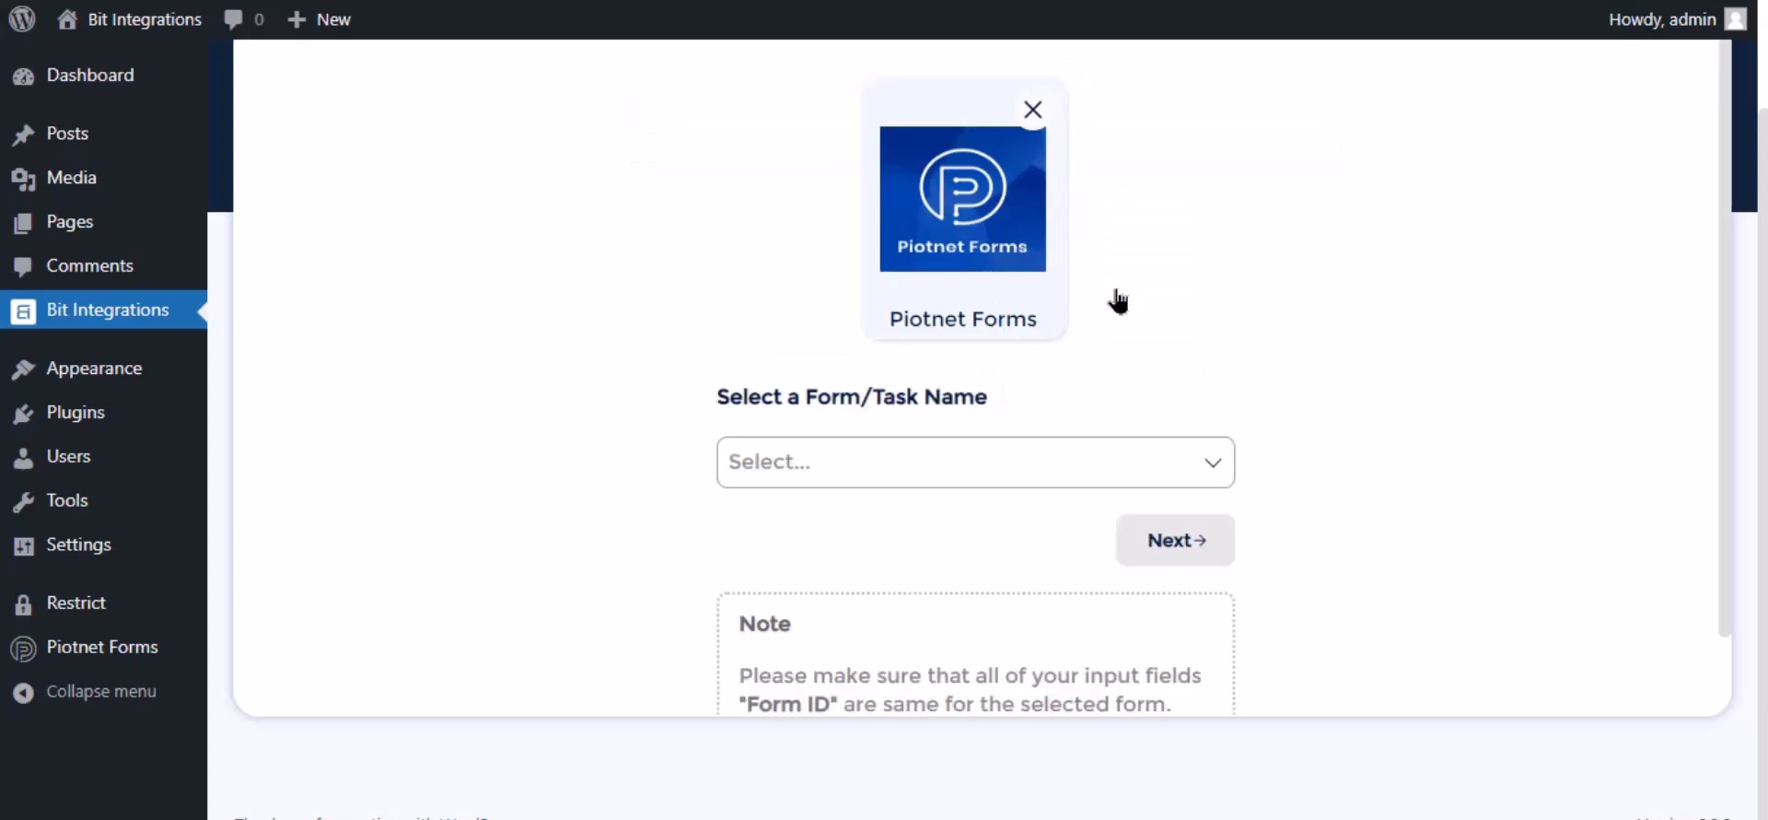
pyautogui.click(847, 477)
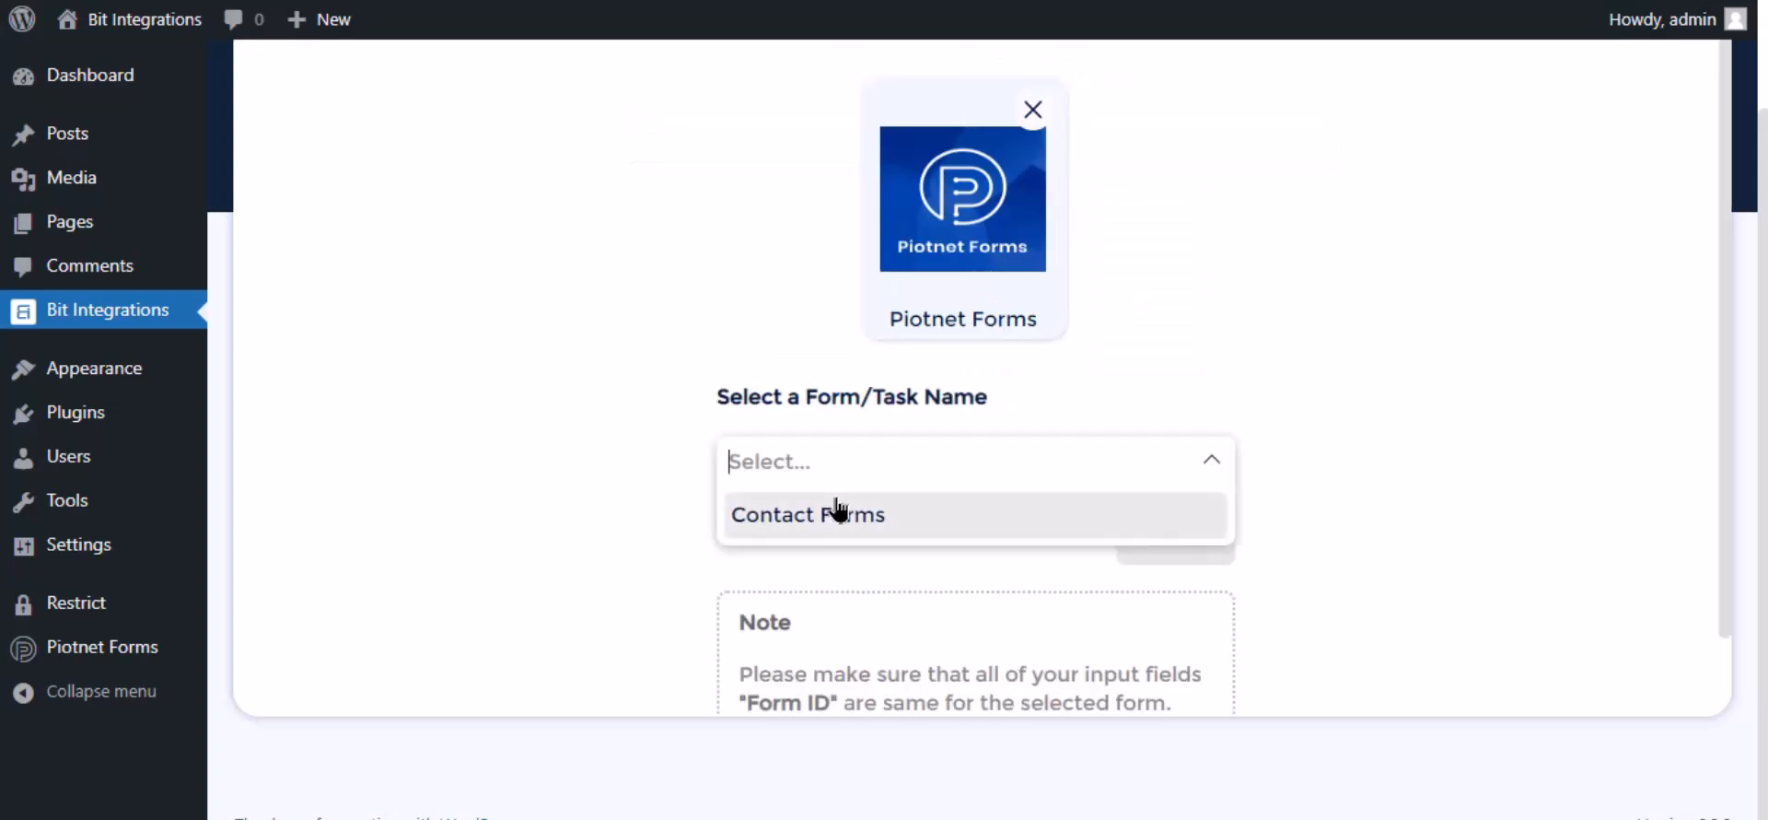
pyautogui.click(834, 511)
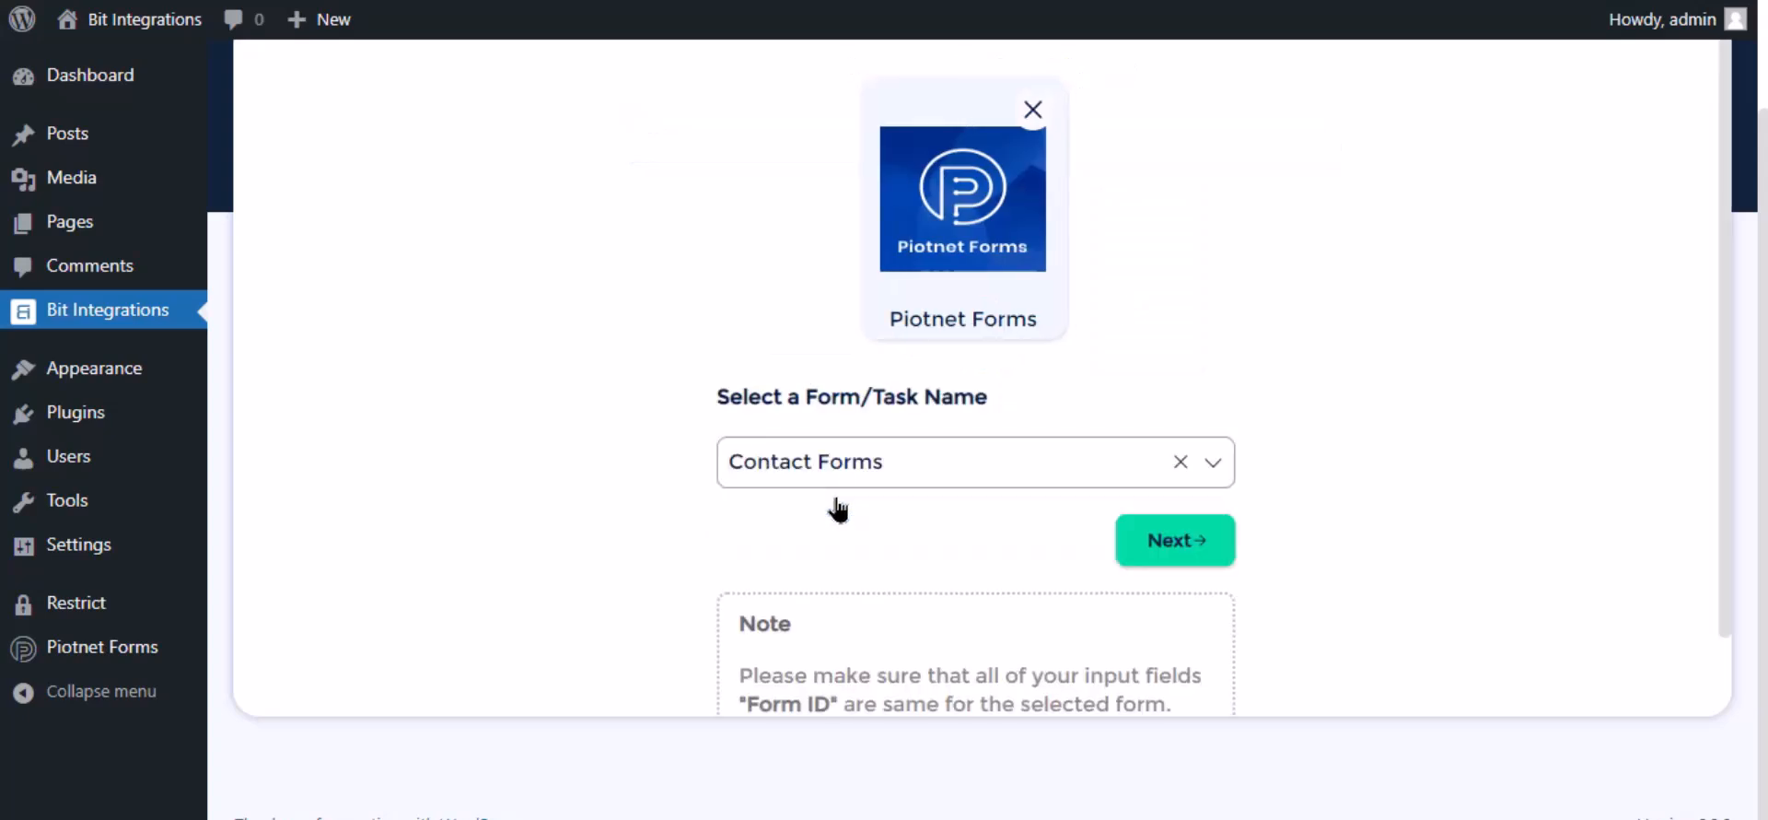
pyautogui.click(1174, 548)
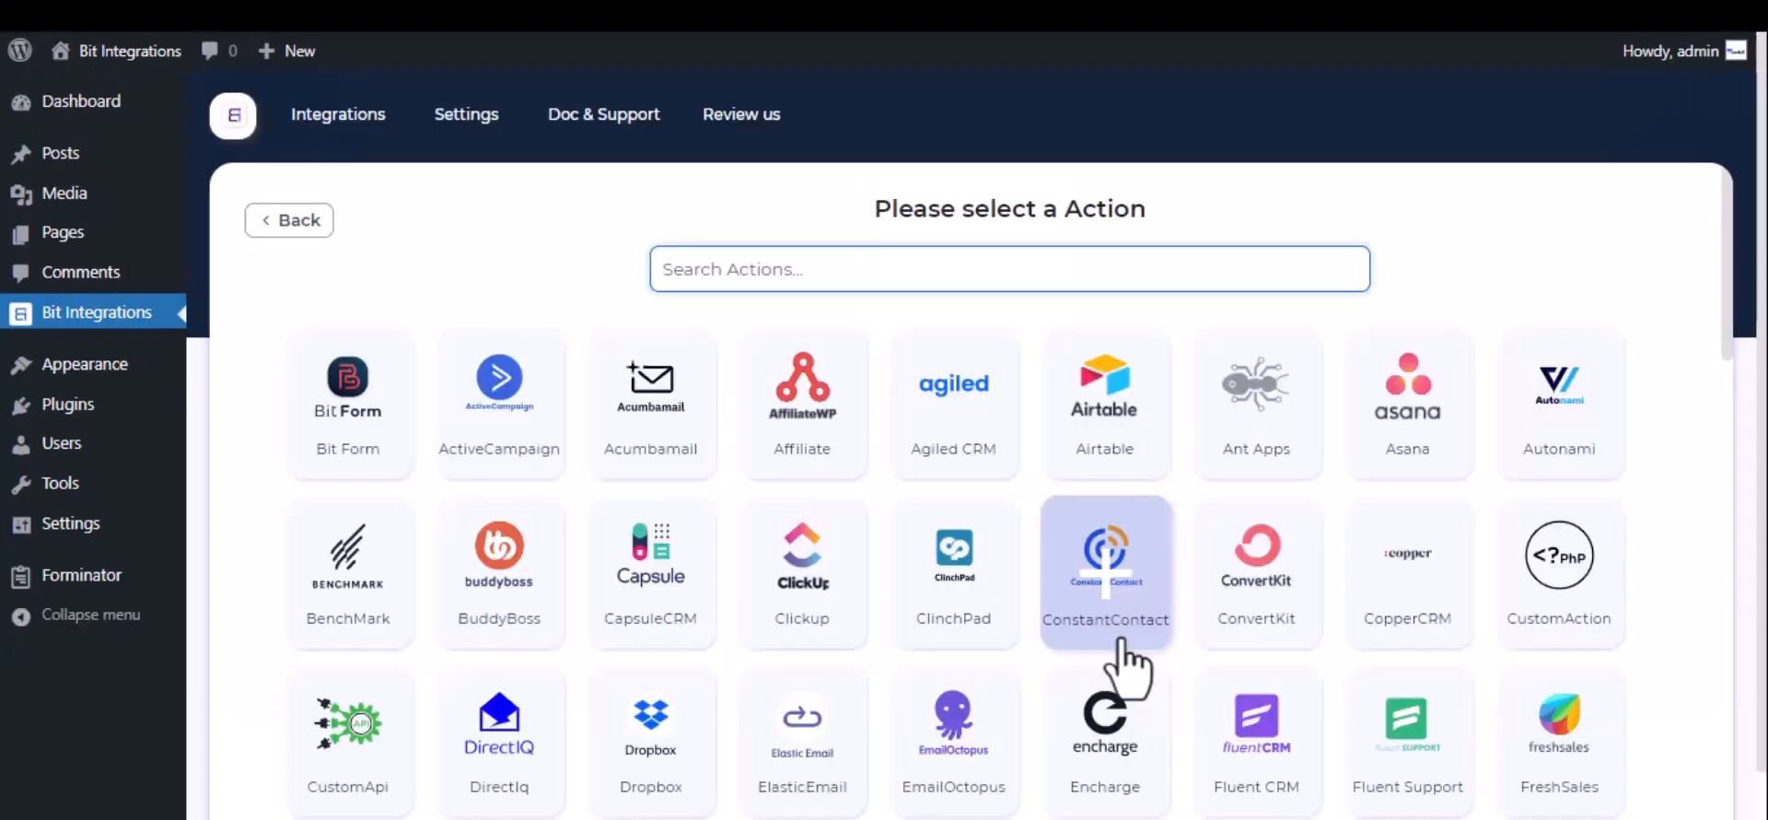
# Step: Choose Notion as the integration's action and open Notion's My integrations page
pyautogui.write('notion')
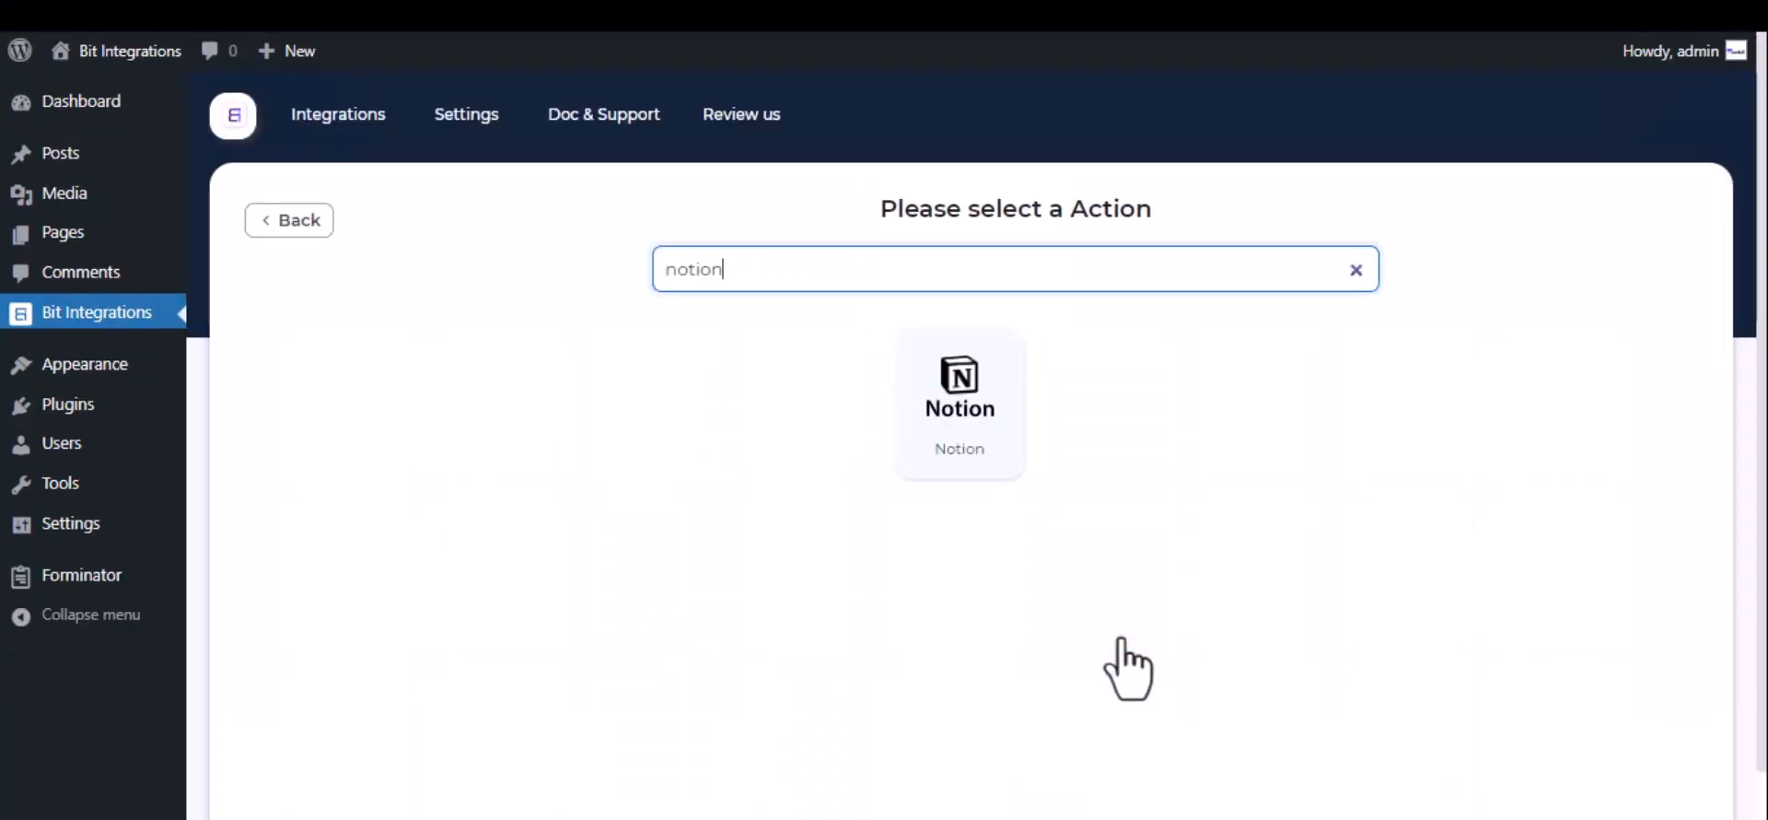
pyautogui.click(974, 387)
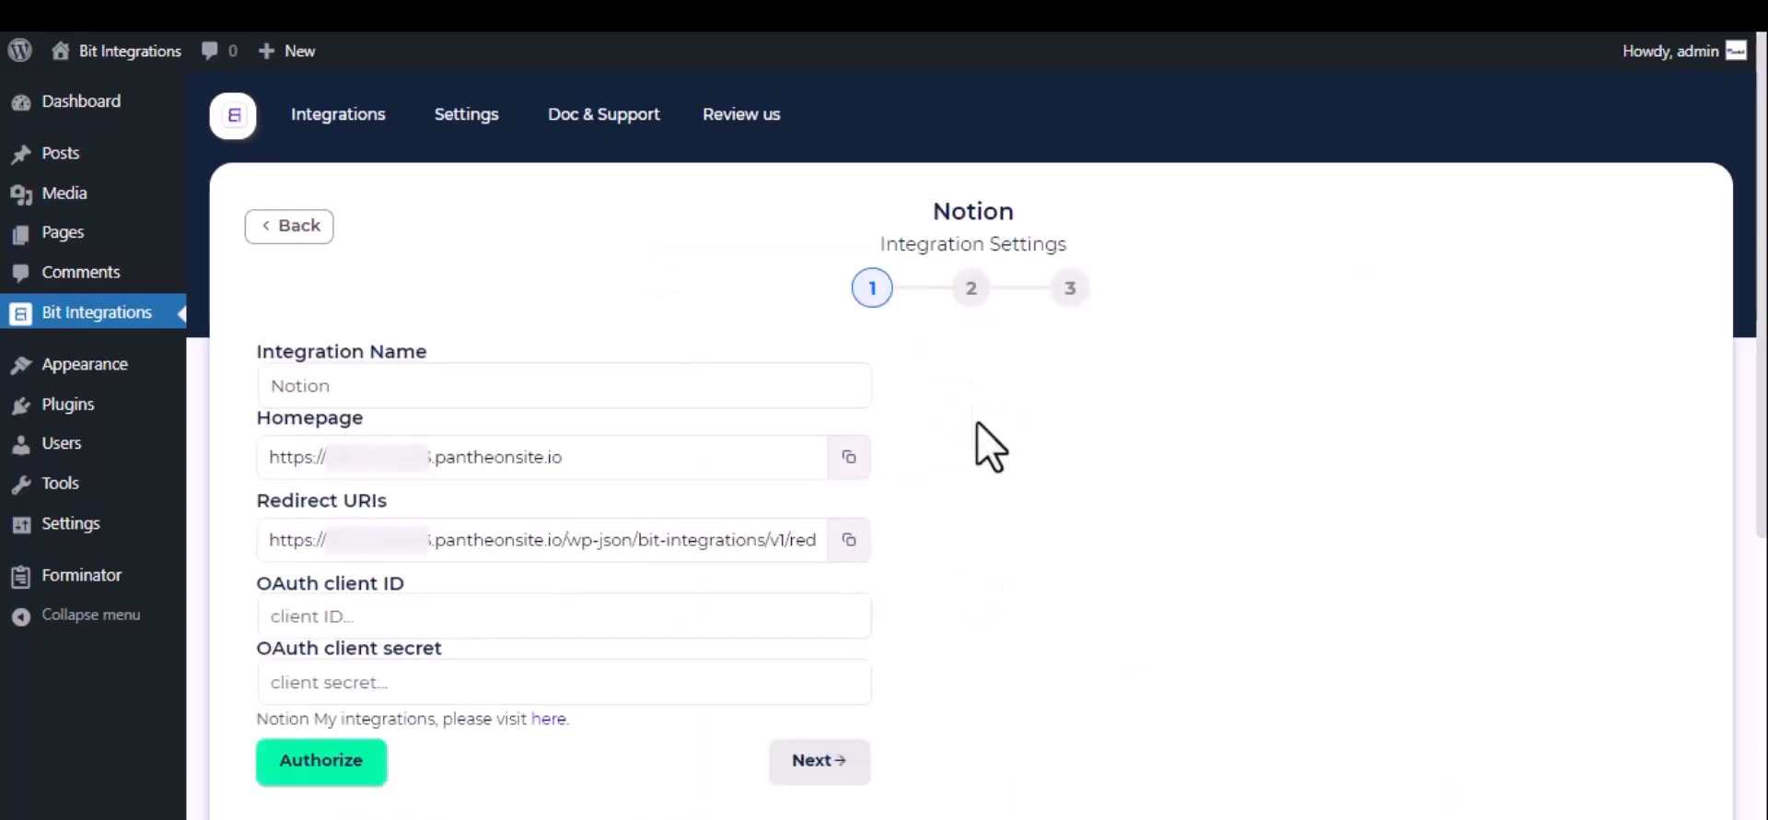
pyautogui.click(362, 385)
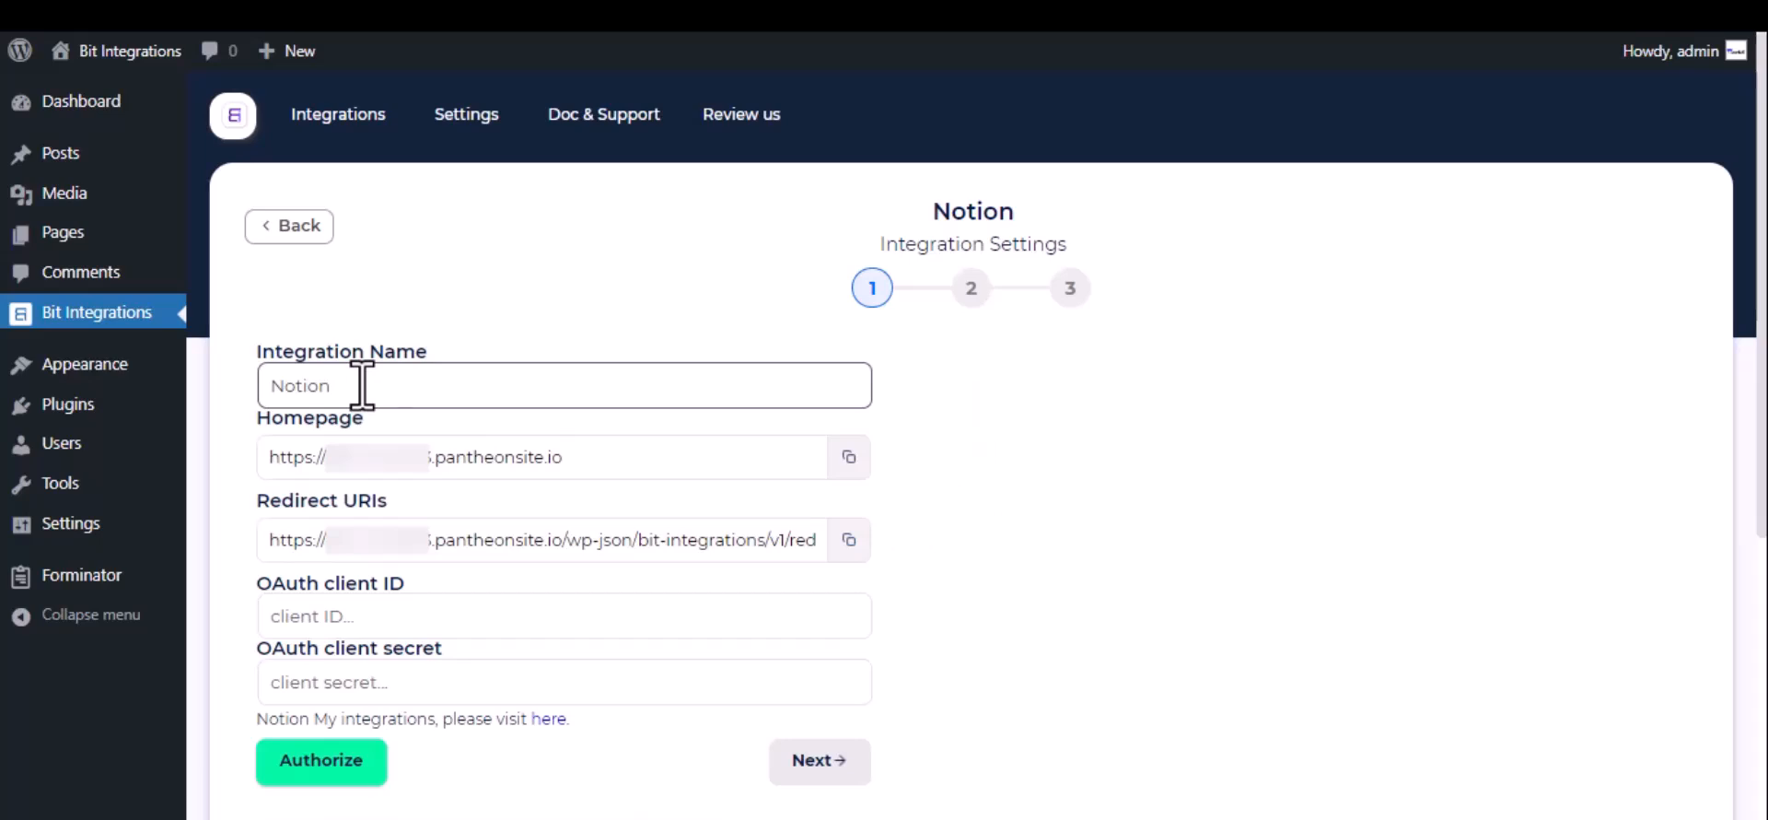
pyautogui.click(306, 615)
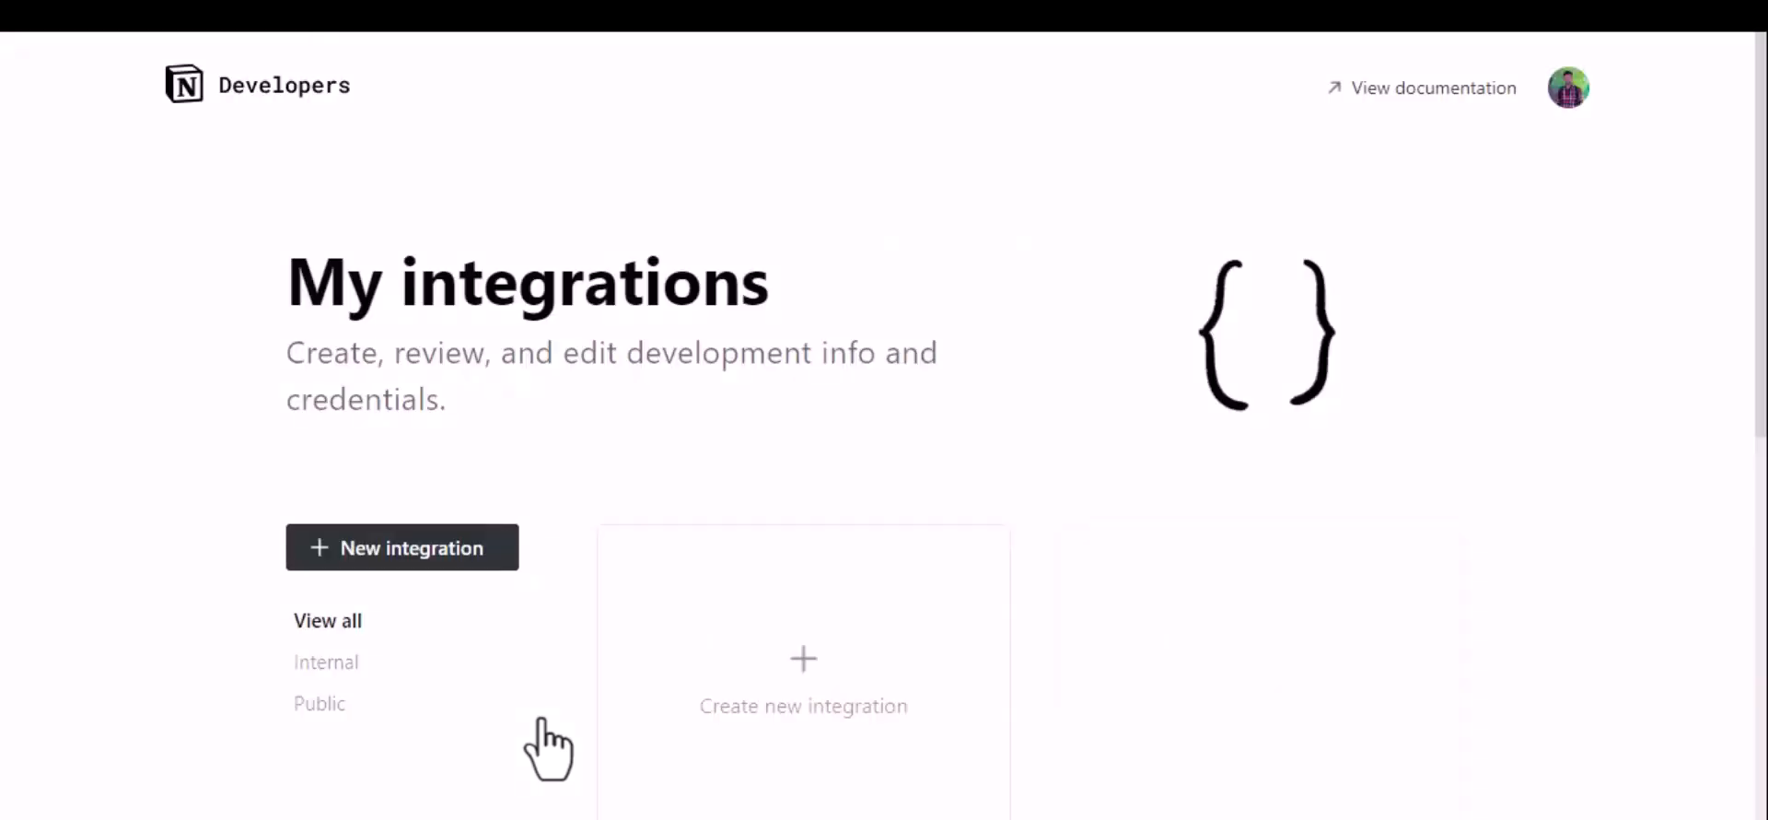
# Step: Create and submit a new Notion integration named "For Bit Integrations"
pyautogui.click(778, 702)
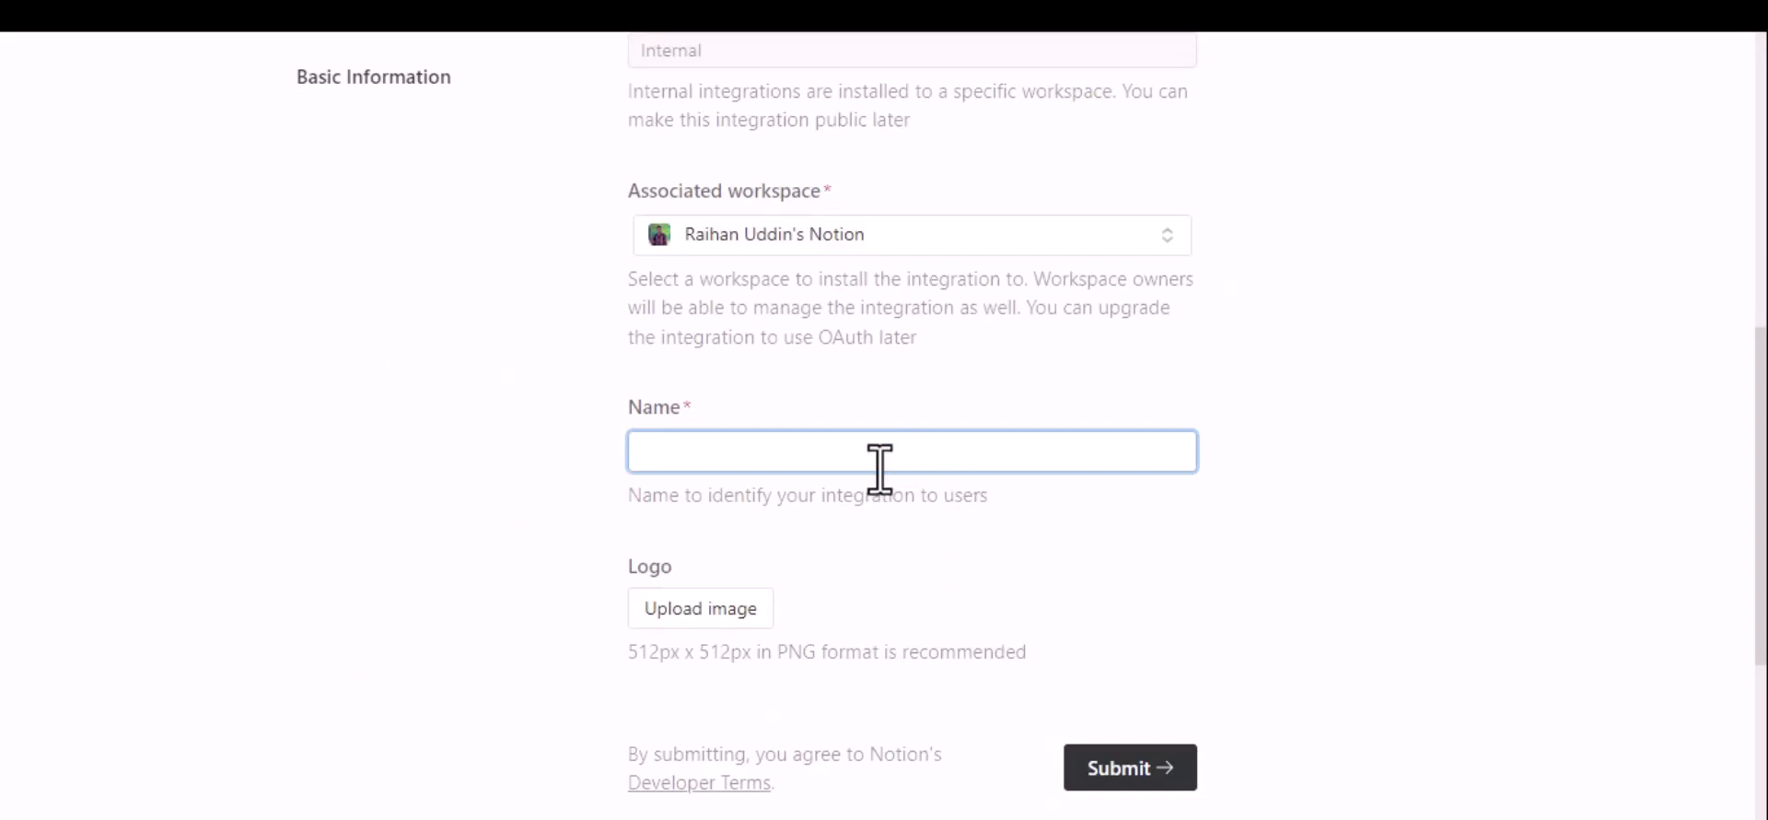
pyautogui.write('For Bit Integrations')
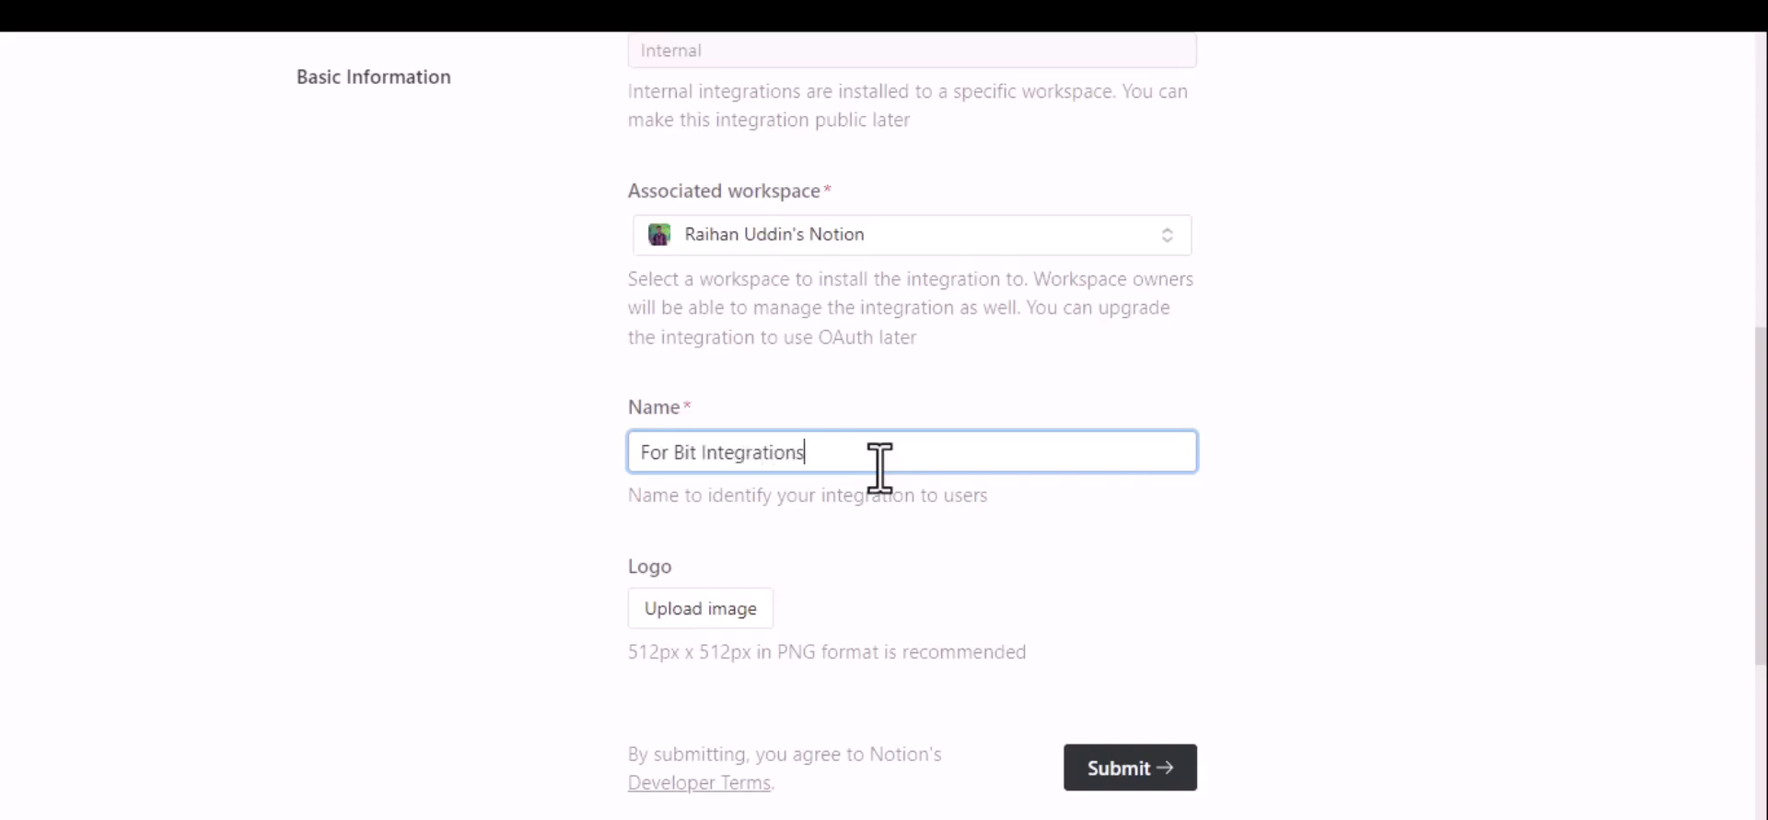
pyautogui.scroll(-2, 879, 465)
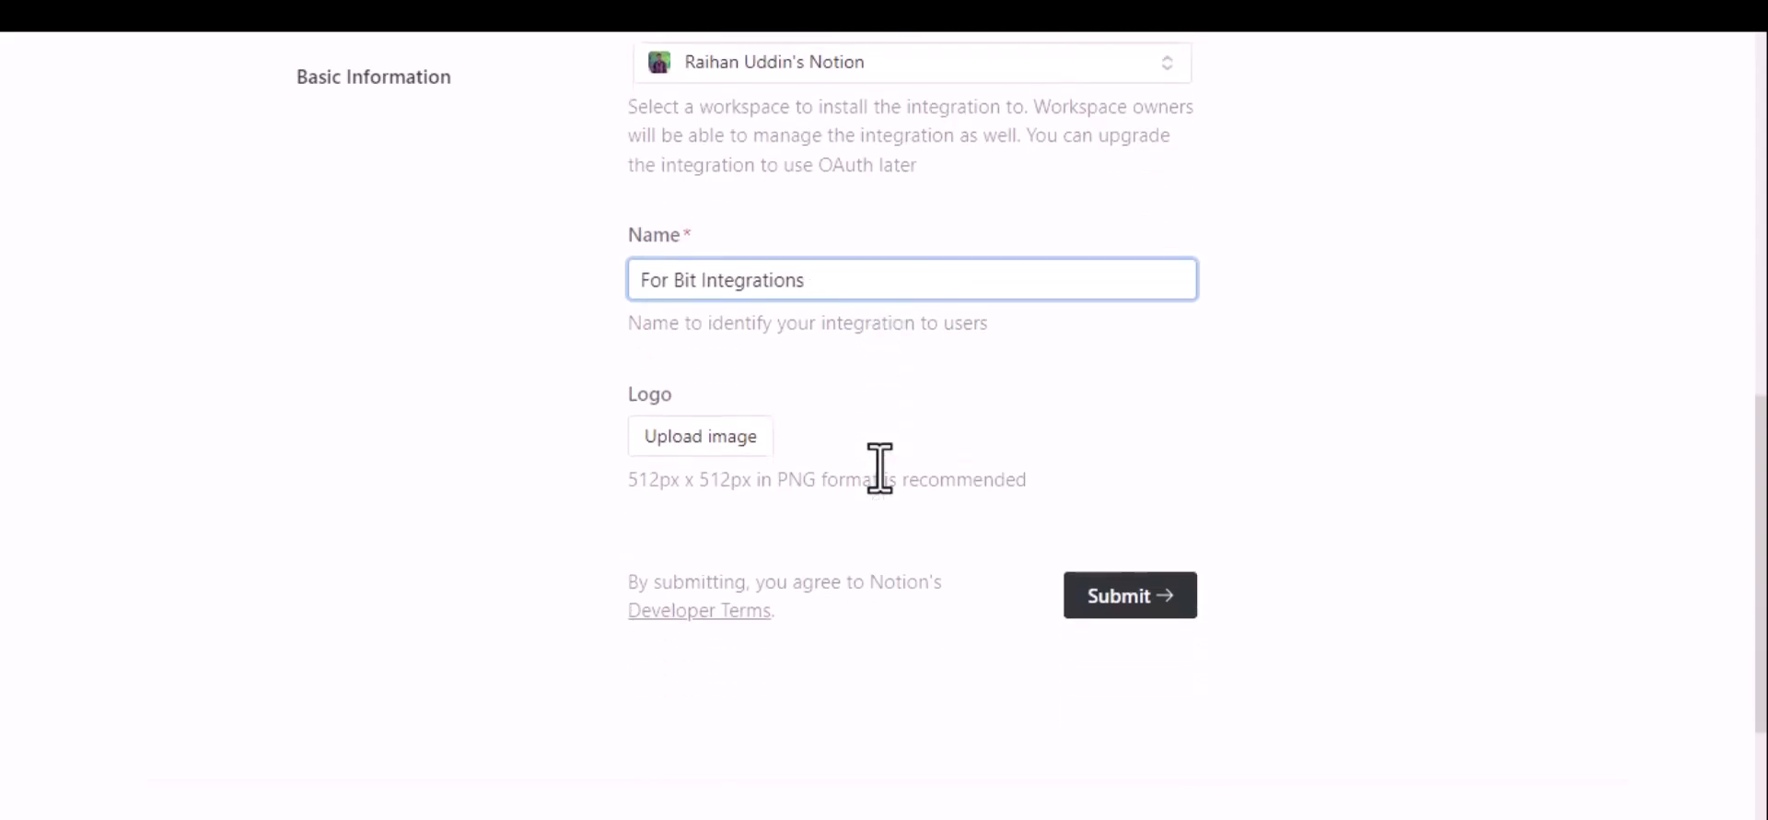
pyautogui.click(1140, 594)
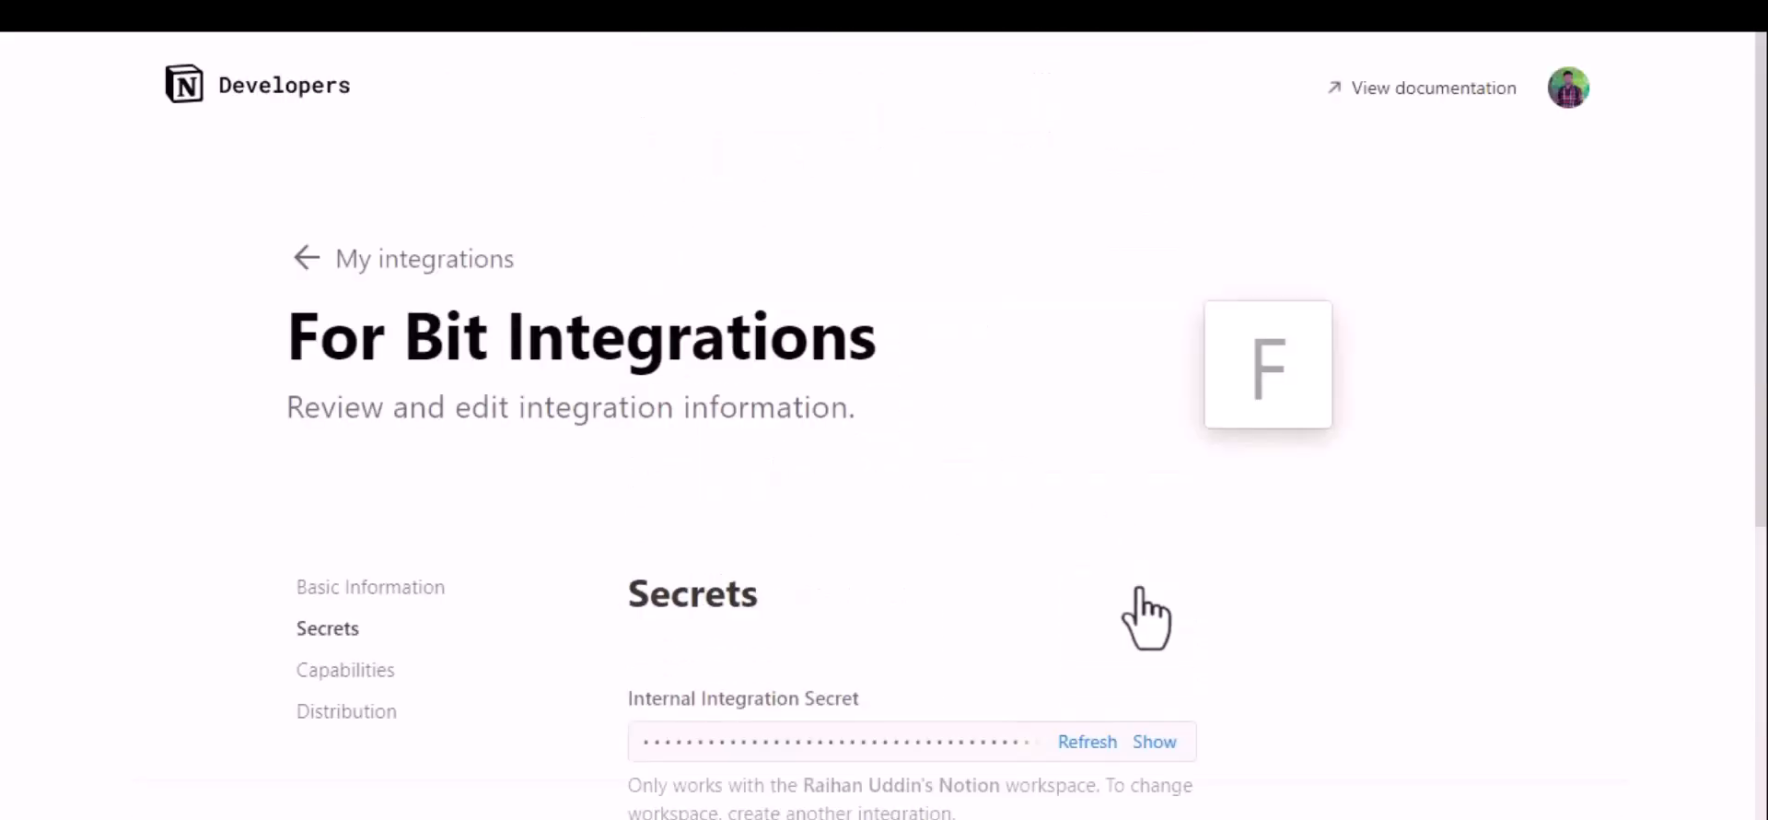
# Step: Make the integration public in its distribution settings and enter Bit Apps as the company name
pyautogui.click(339, 717)
pyautogui.click(1178, 543)
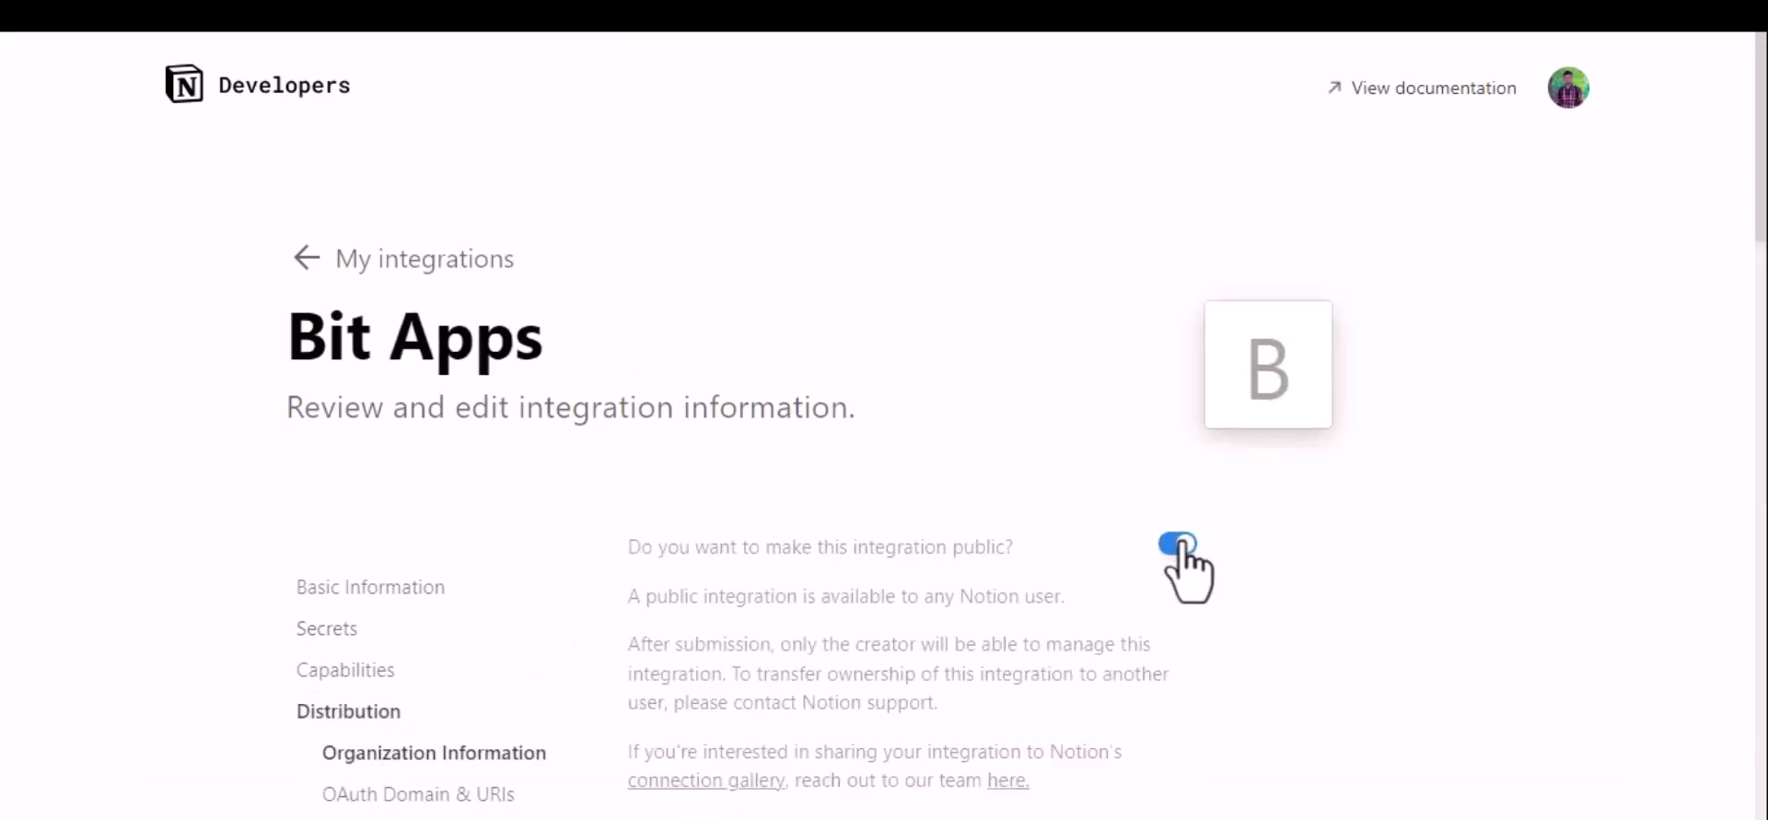
pyautogui.scroll(-6, 1183, 545)
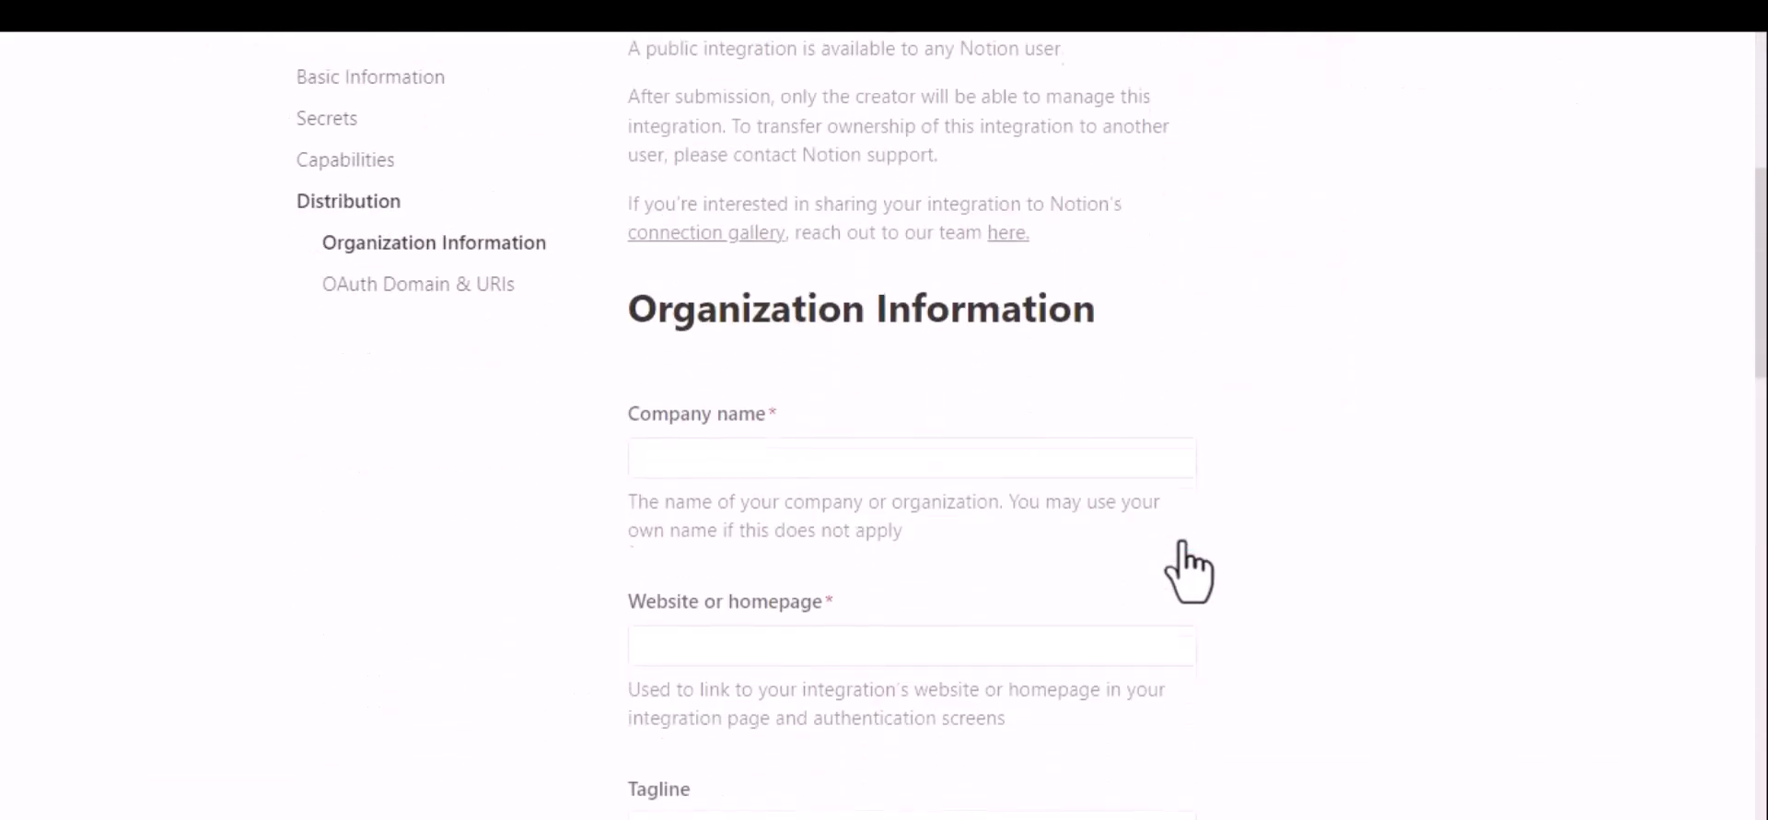
pyautogui.scroll(-2, 1188, 571)
pyautogui.click(820, 240)
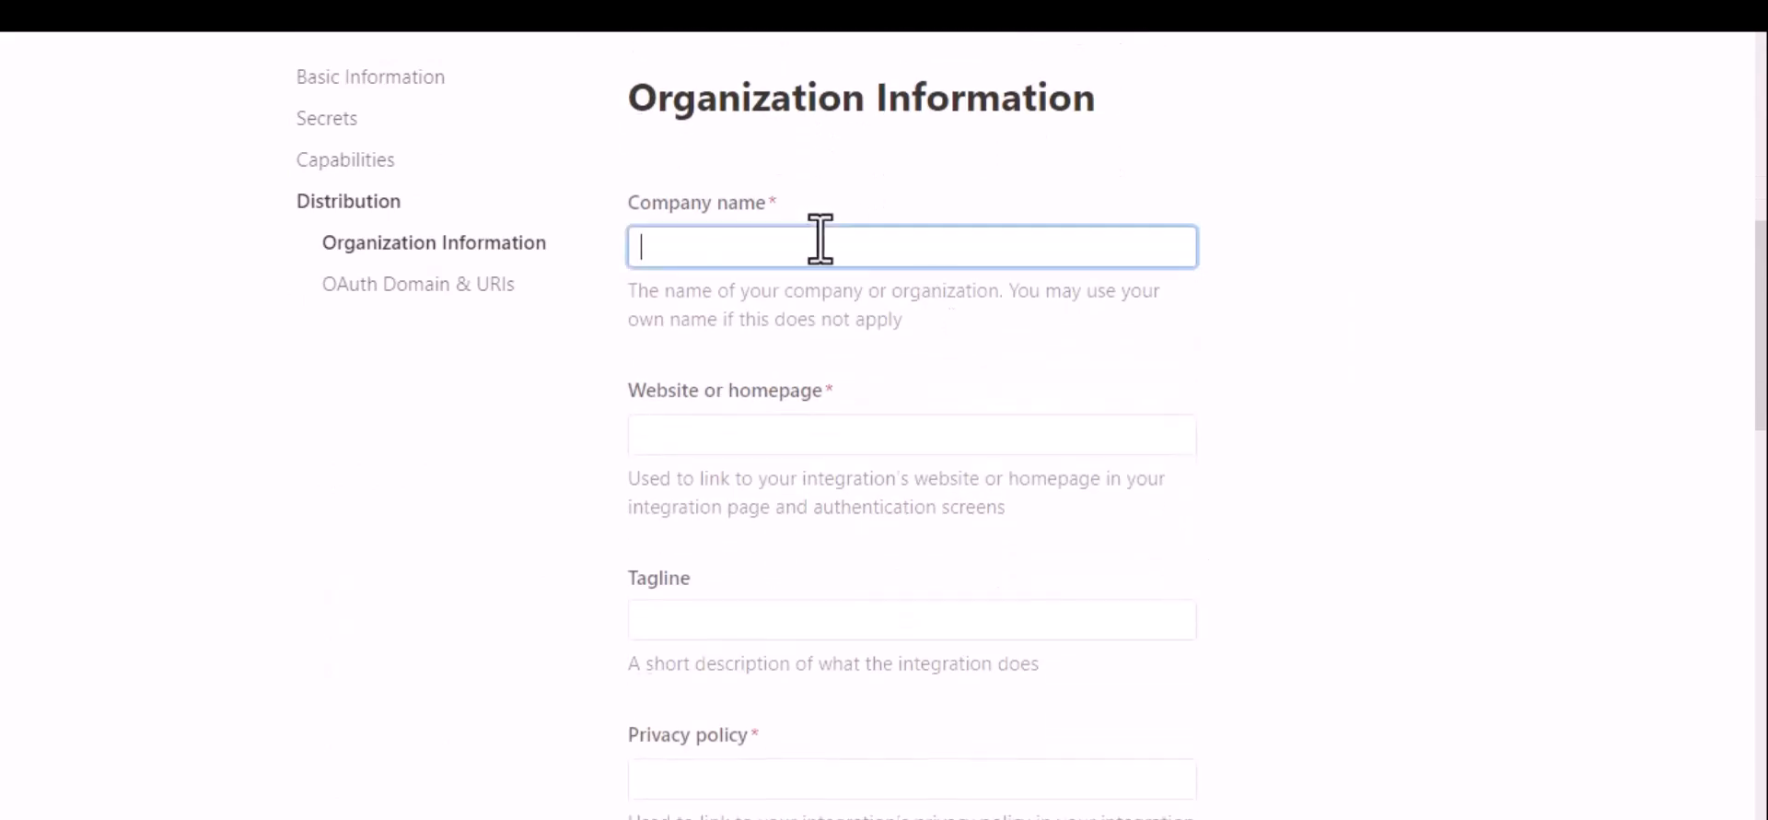
pyautogui.write('Bit Appd')
pyautogui.click(738, 433)
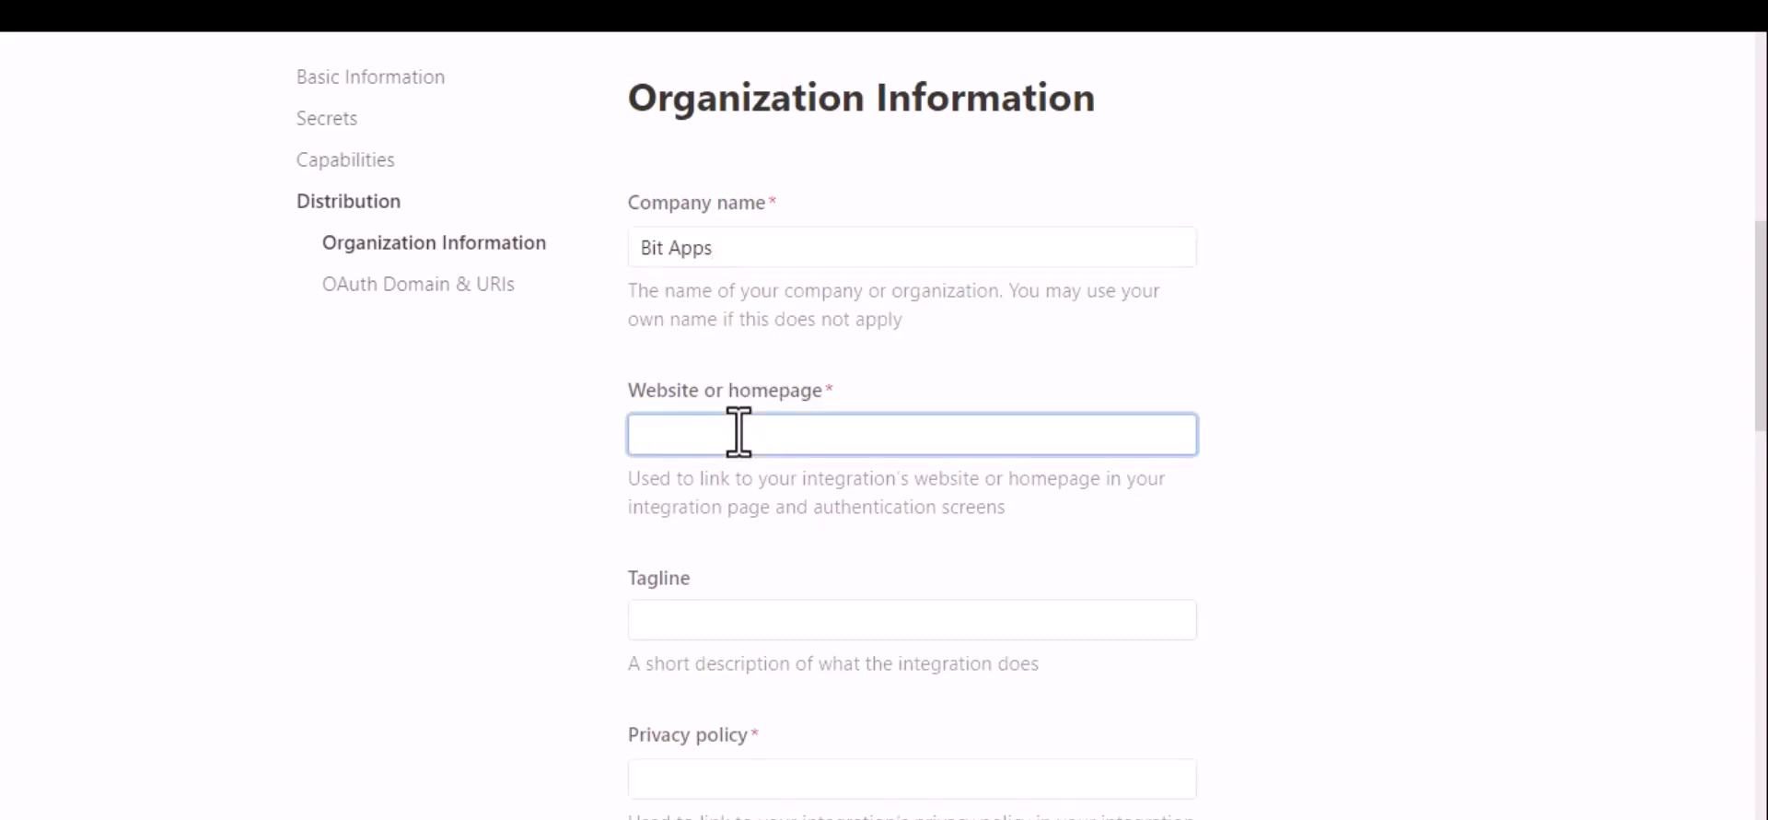
pyautogui.press('super+v')
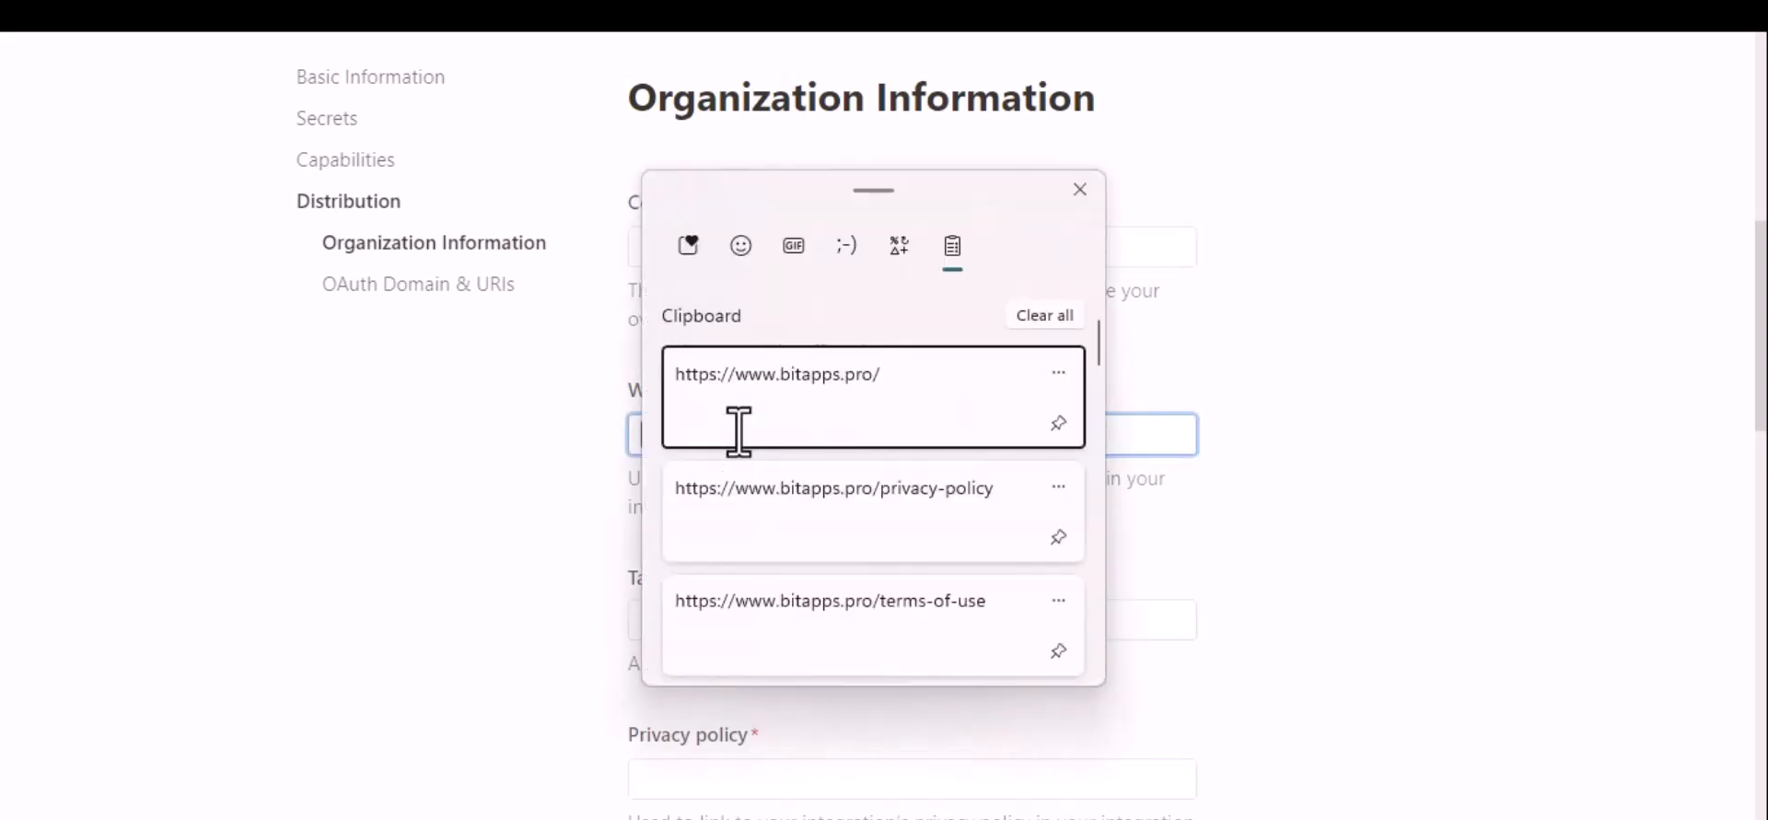
pyautogui.click(833, 432)
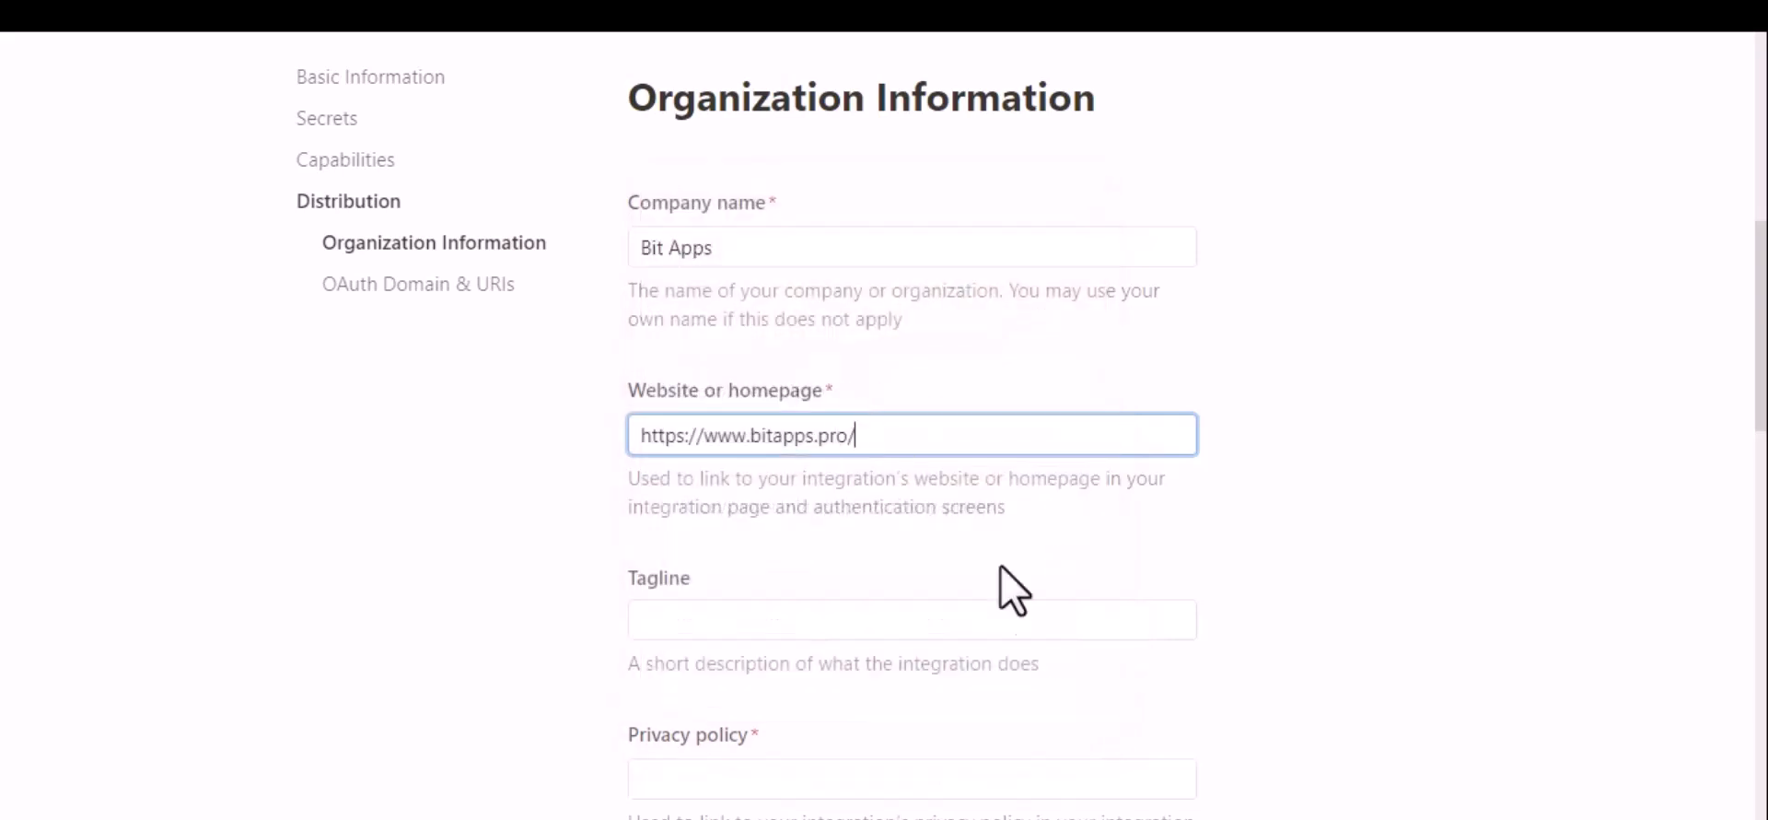
pyautogui.scroll(-3, 986, 512)
pyautogui.scroll(-2, 921, 535)
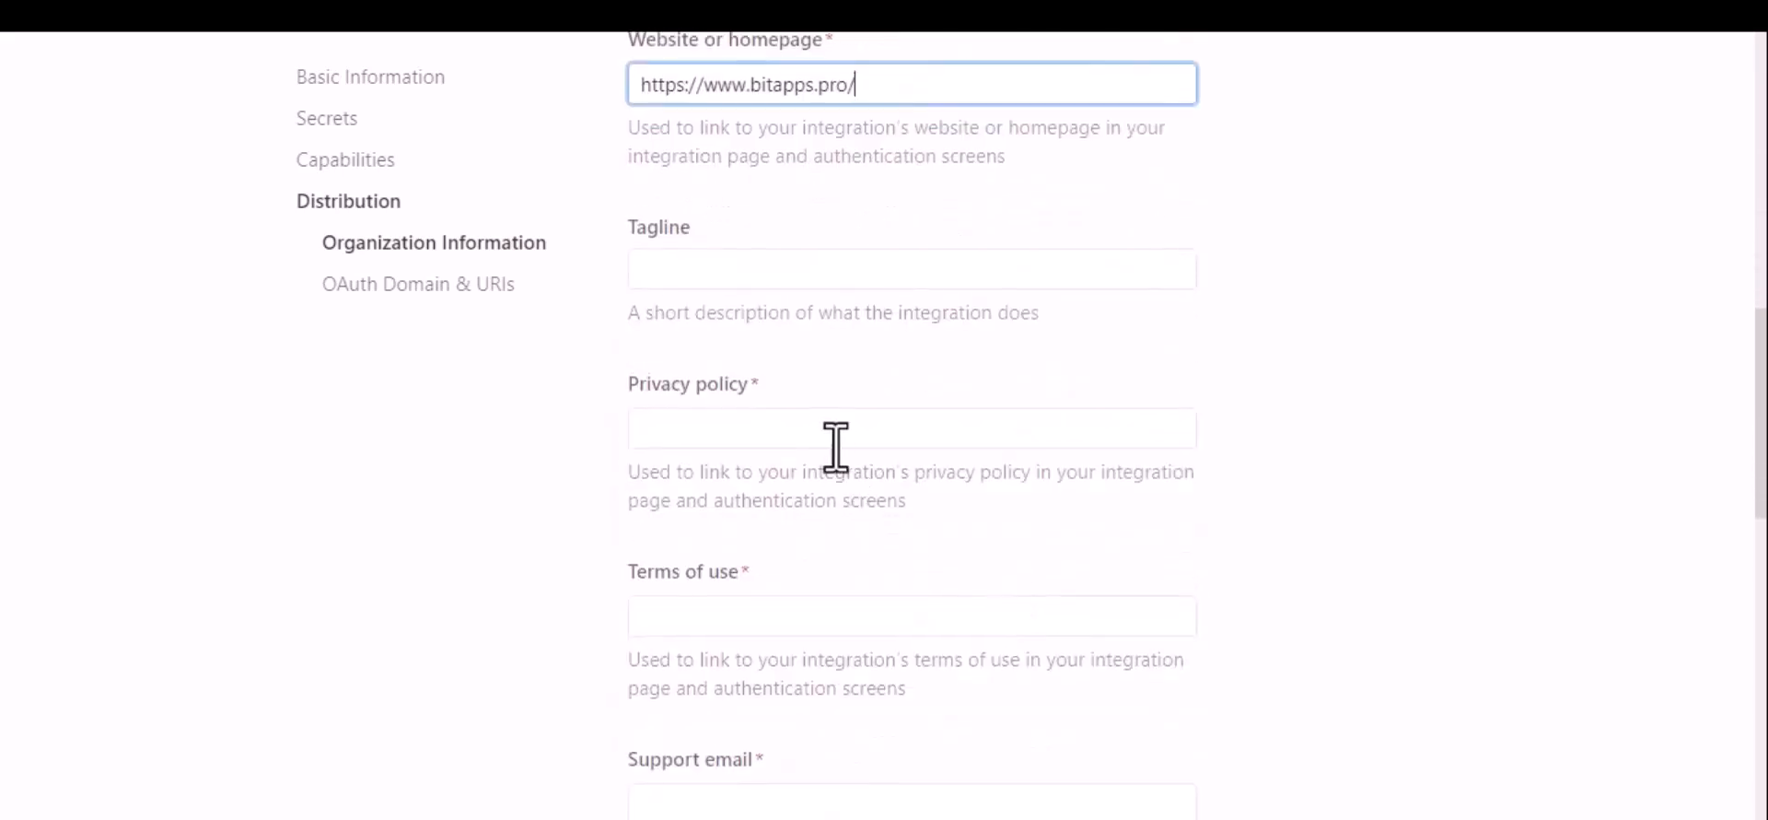
pyautogui.click(771, 425)
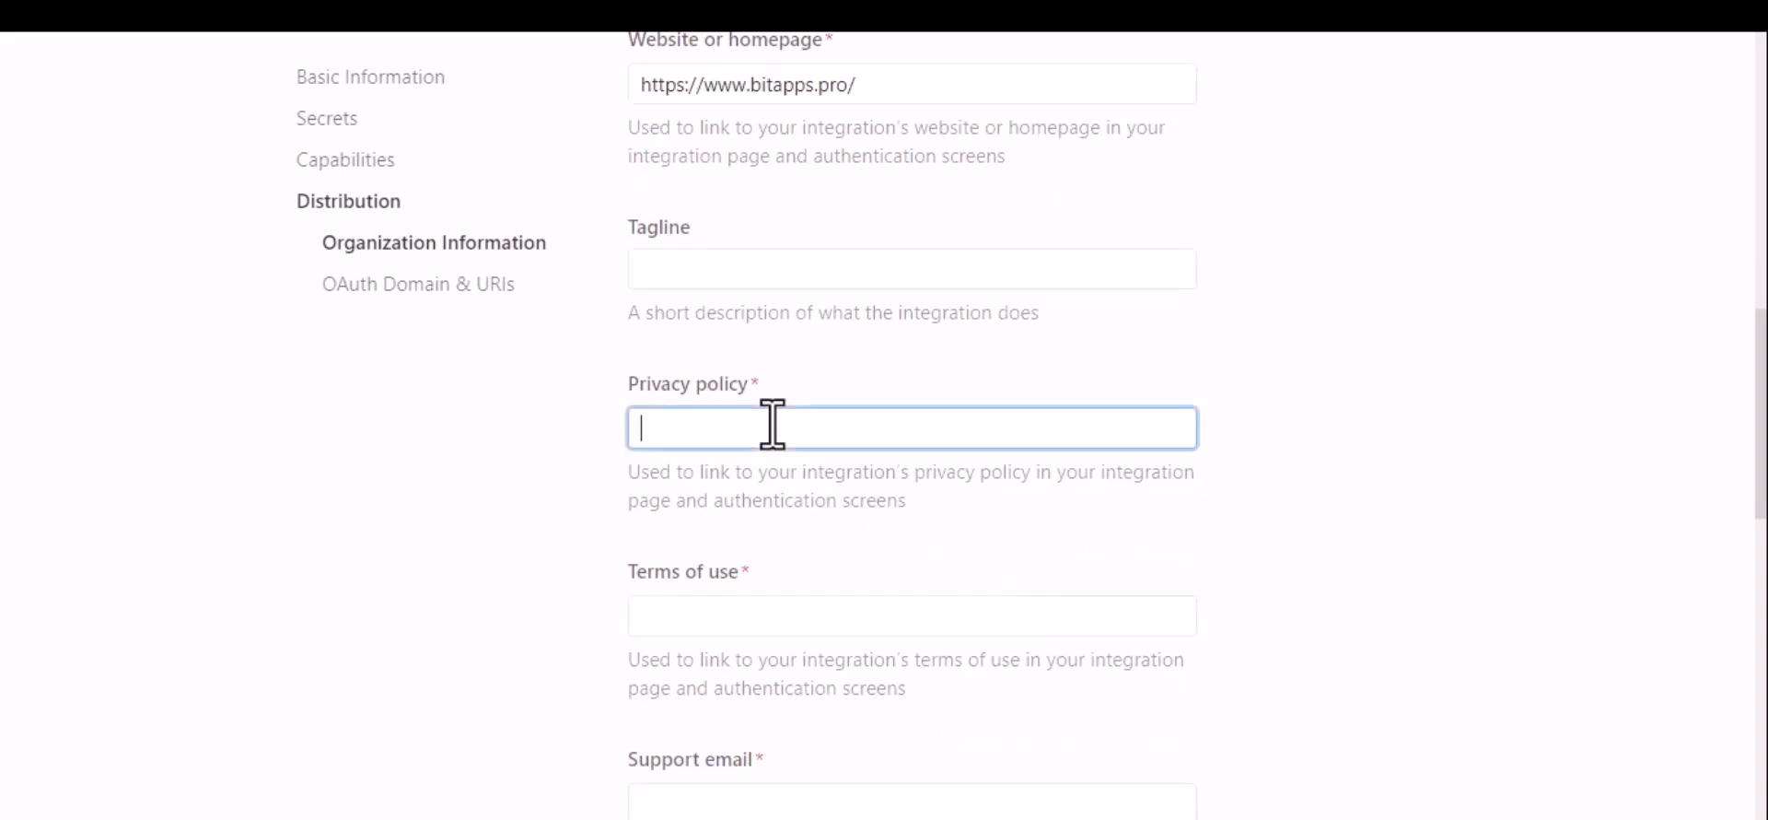
pyautogui.press('super+v')
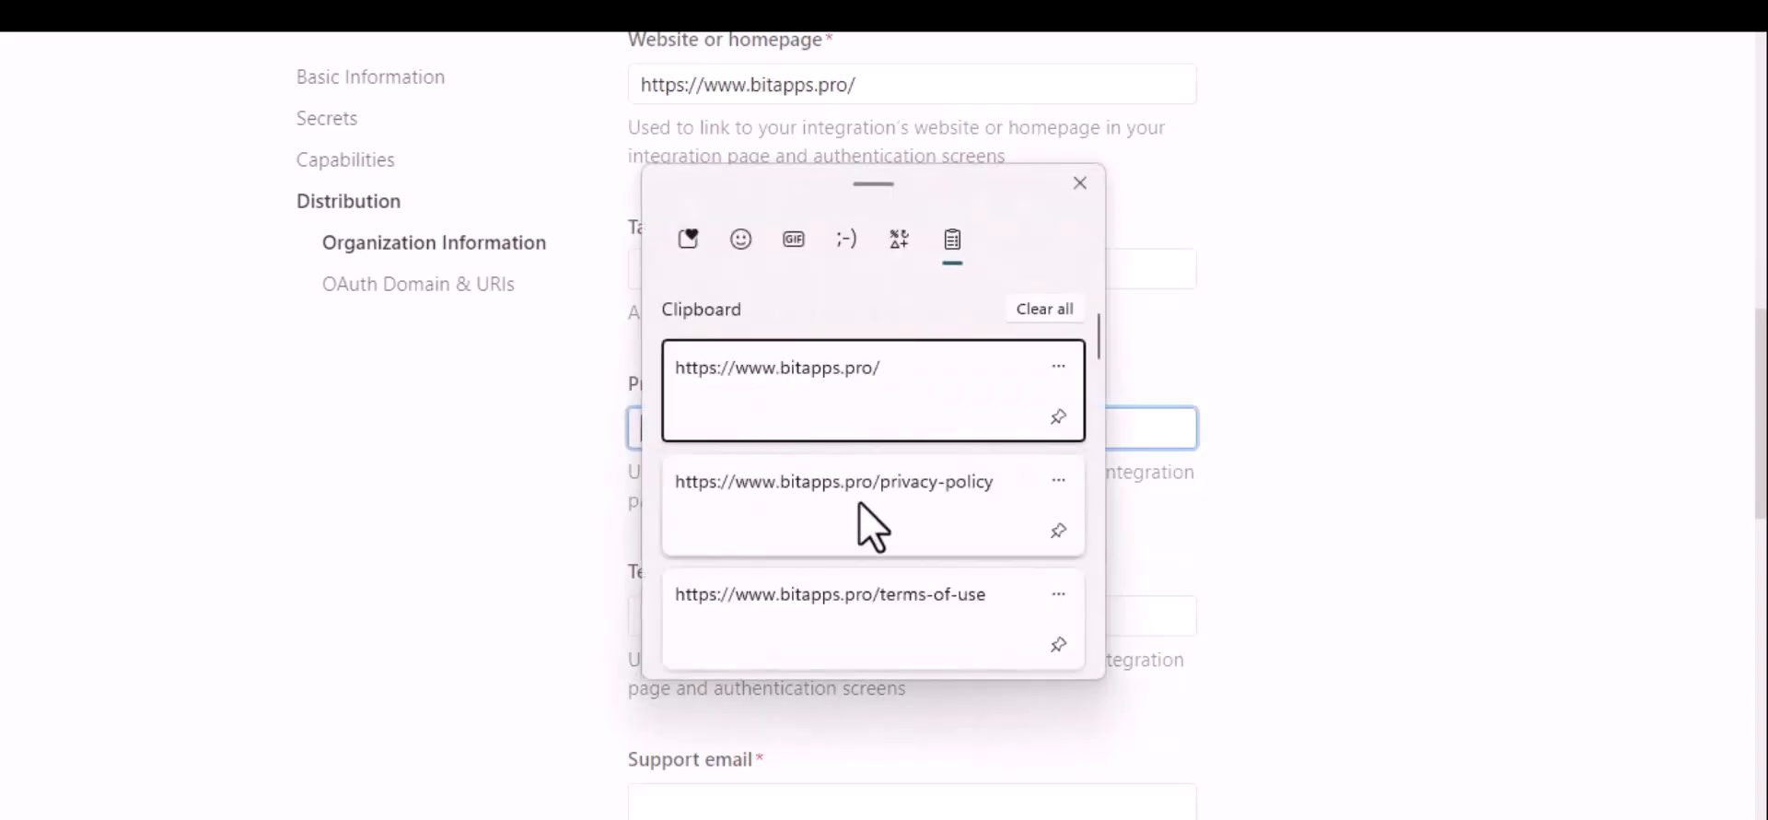
pyautogui.click(873, 525)
pyautogui.click(918, 615)
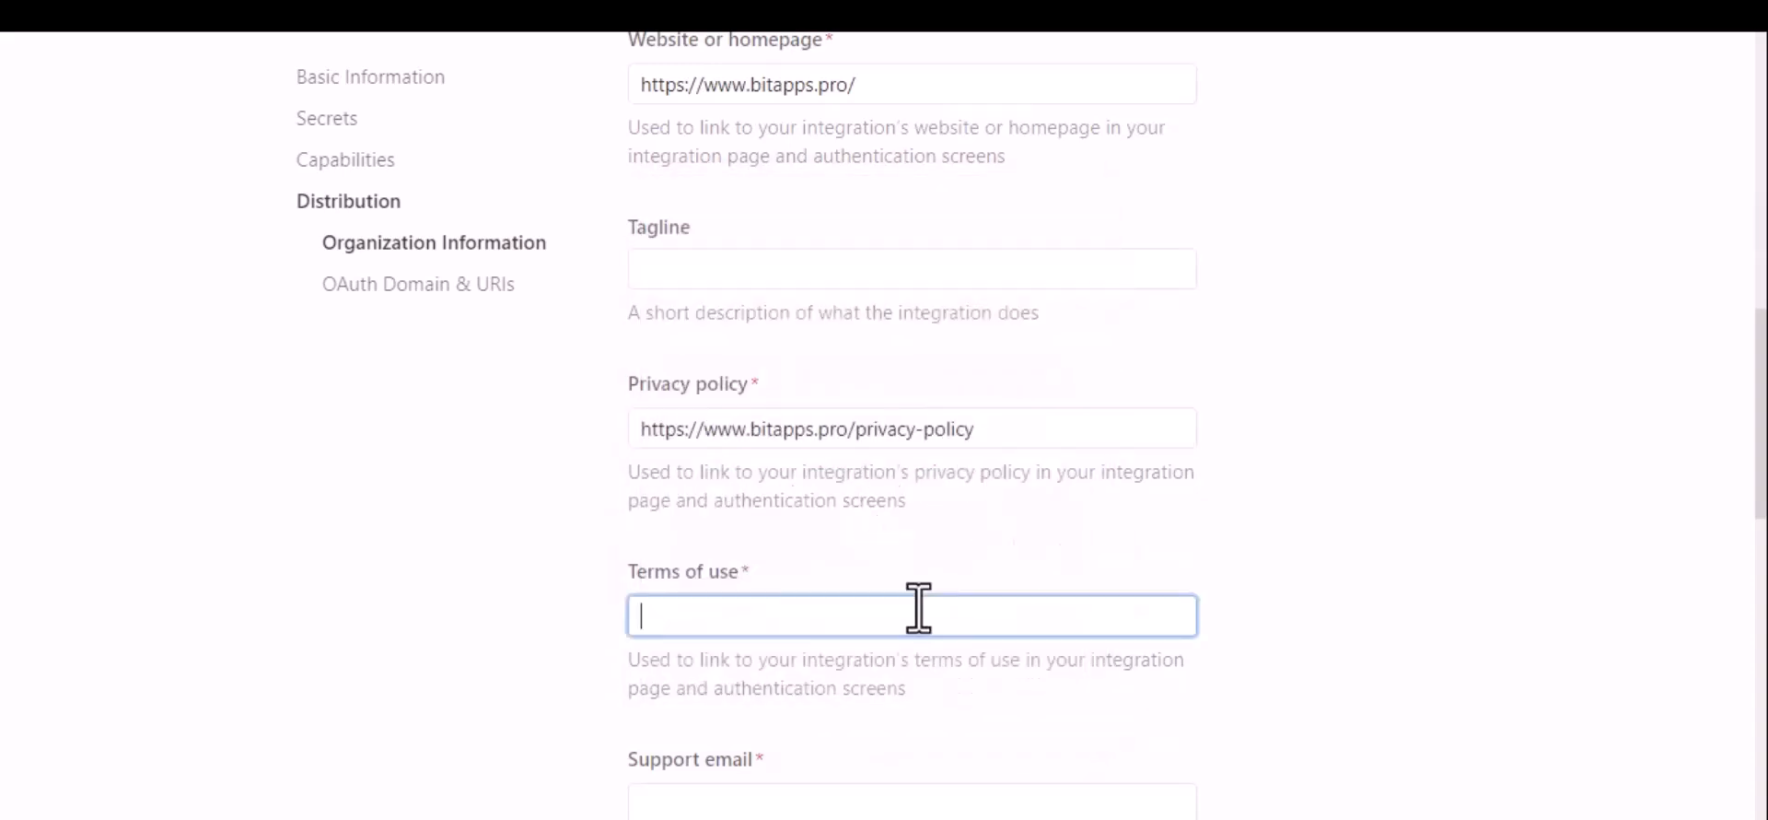
pyautogui.press('super+v')
pyautogui.click(975, 562)
# Step: Fill in the organization's support email address
pyautogui.scroll(-5, 1132, 584)
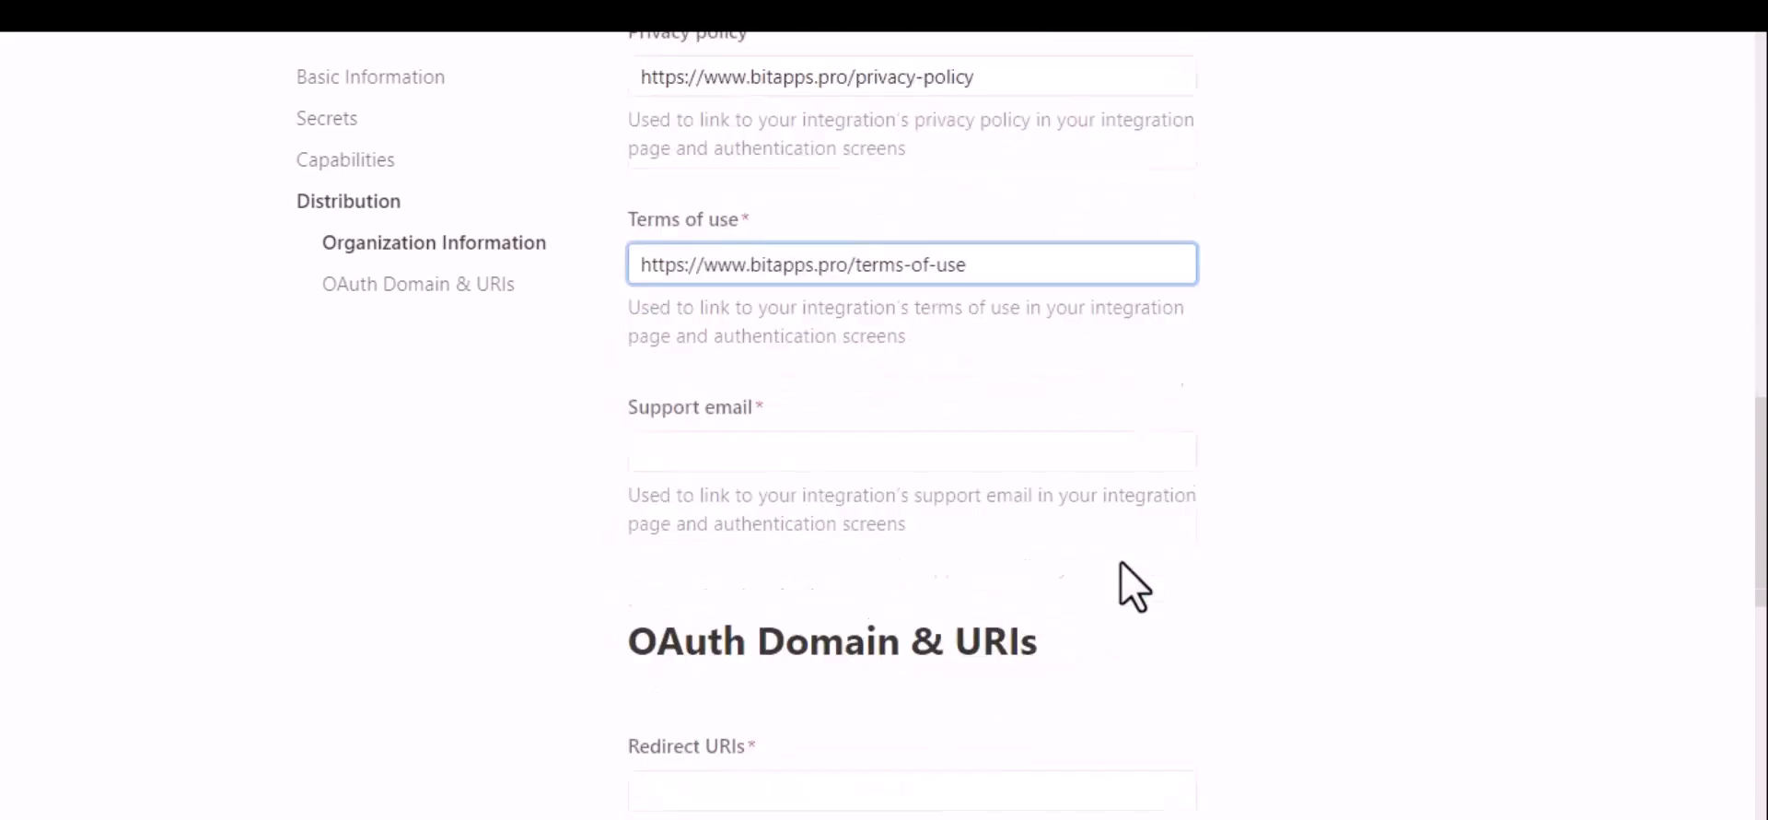
pyautogui.scroll(-1, 1134, 585)
pyautogui.click(839, 276)
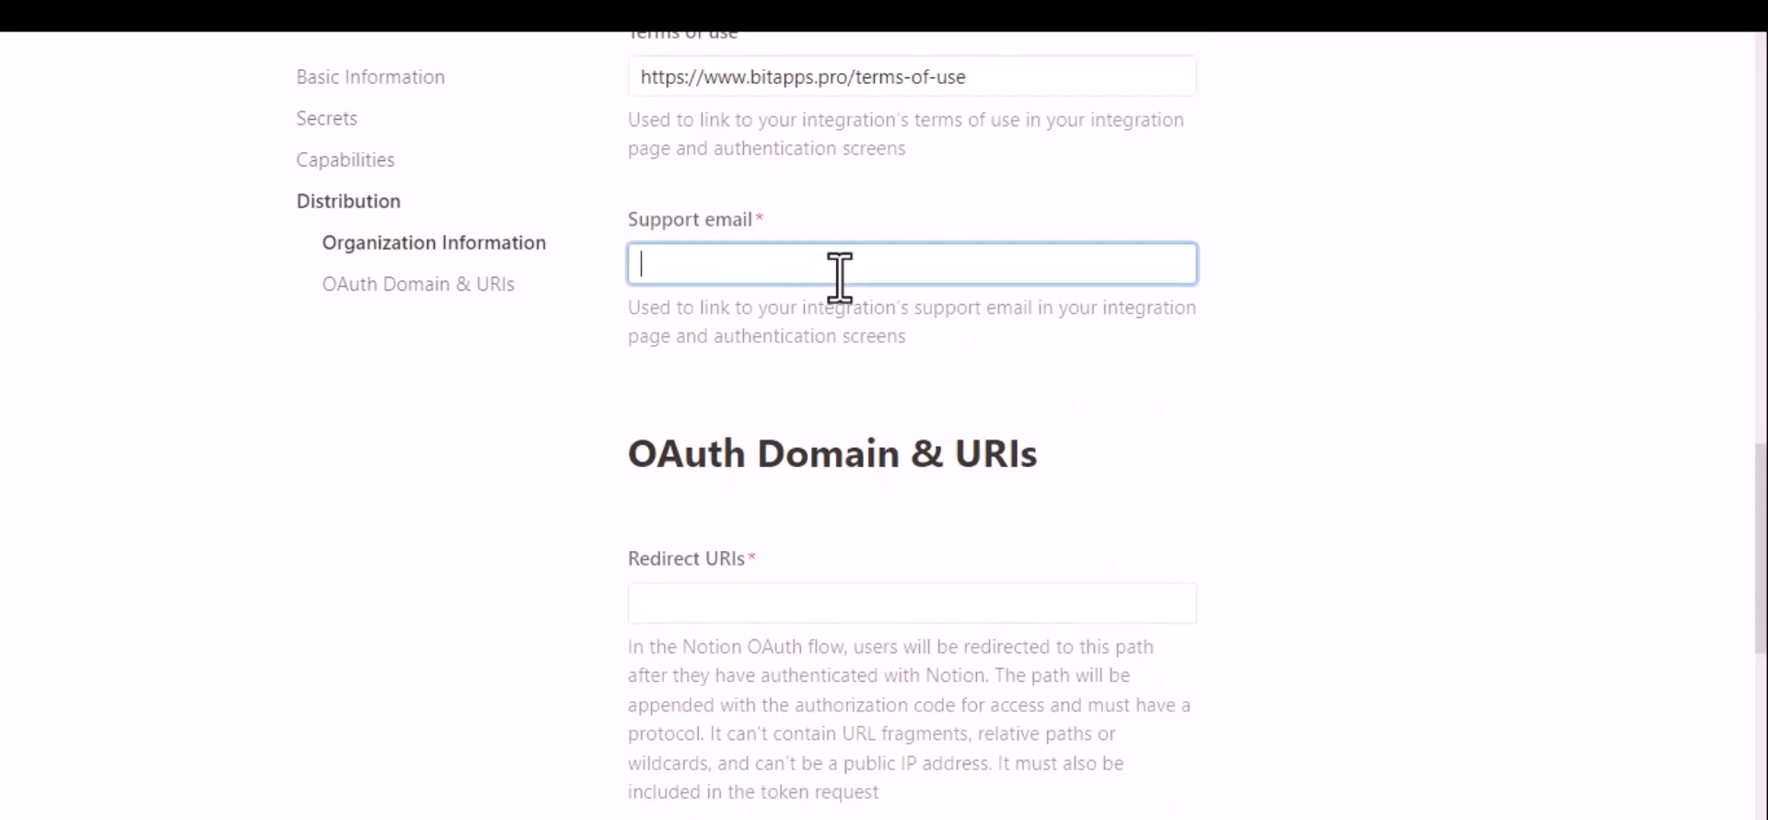
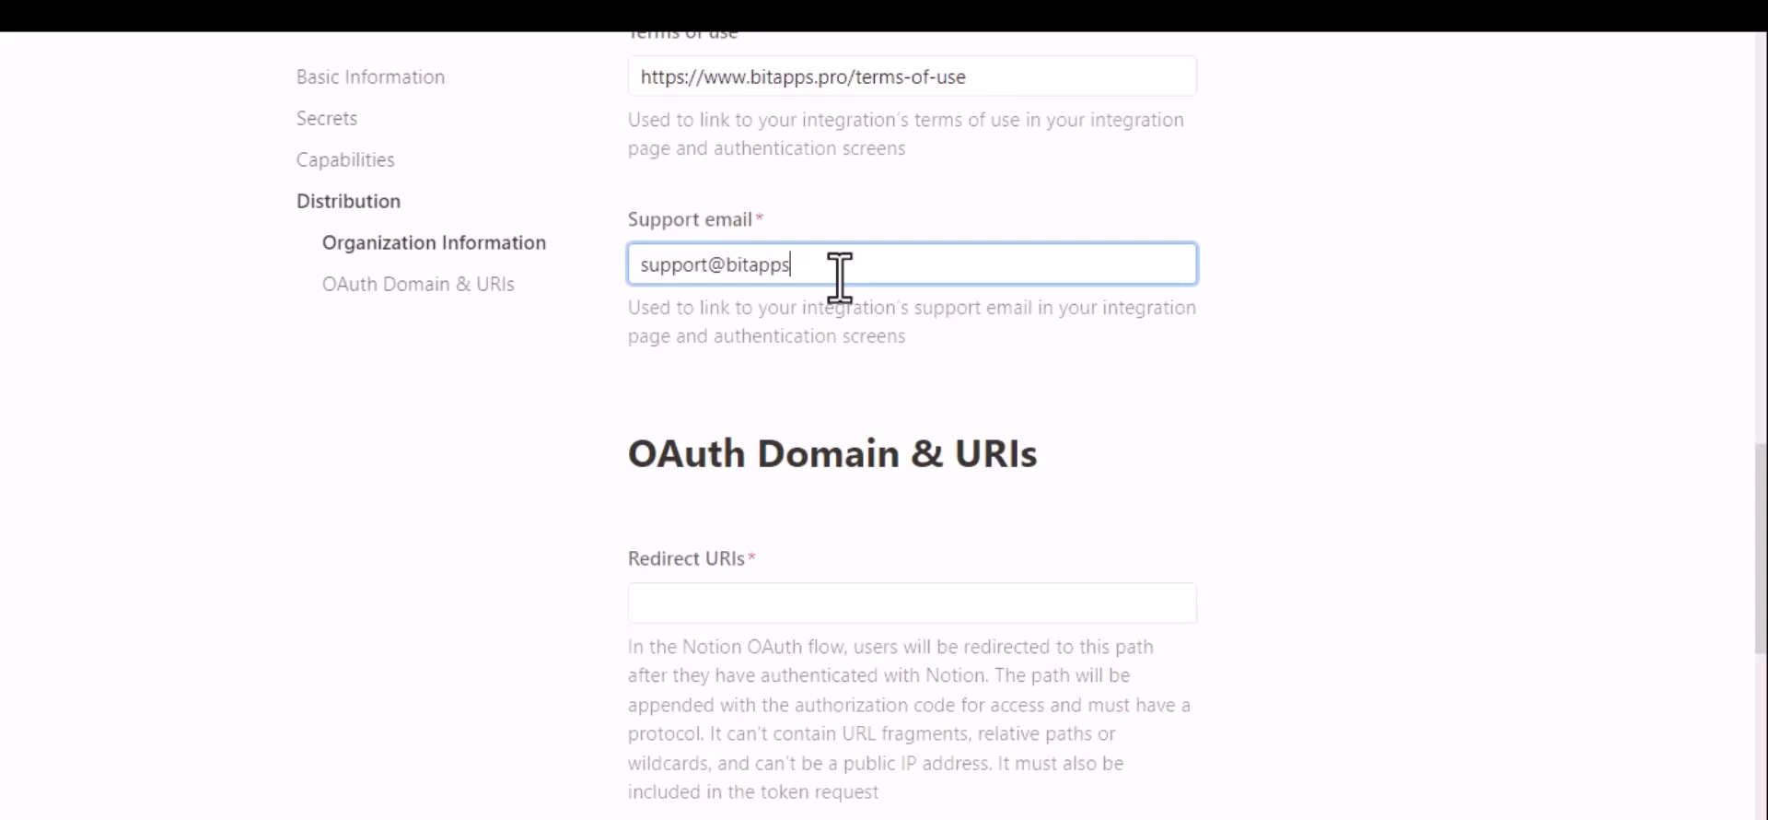
pyautogui.click(840, 385)
# Step: Copy the redirect URI from the Bit Integrations Notion settings into the Notion integration's Redirect URIs
pyautogui.scroll(-2, 841, 385)
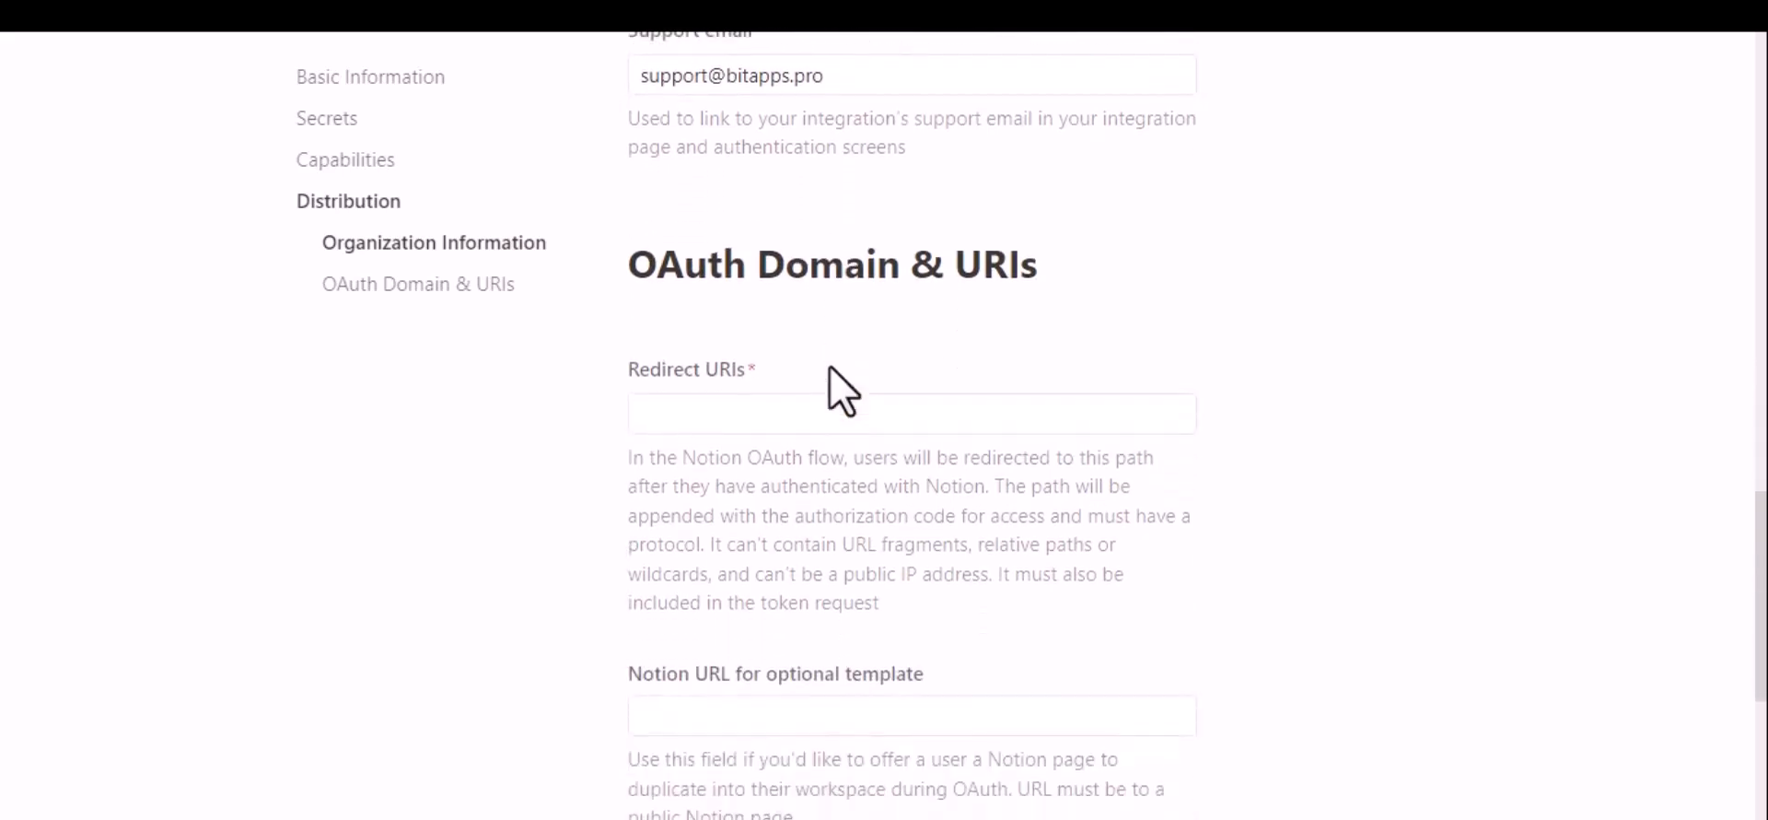
pyautogui.click(782, 417)
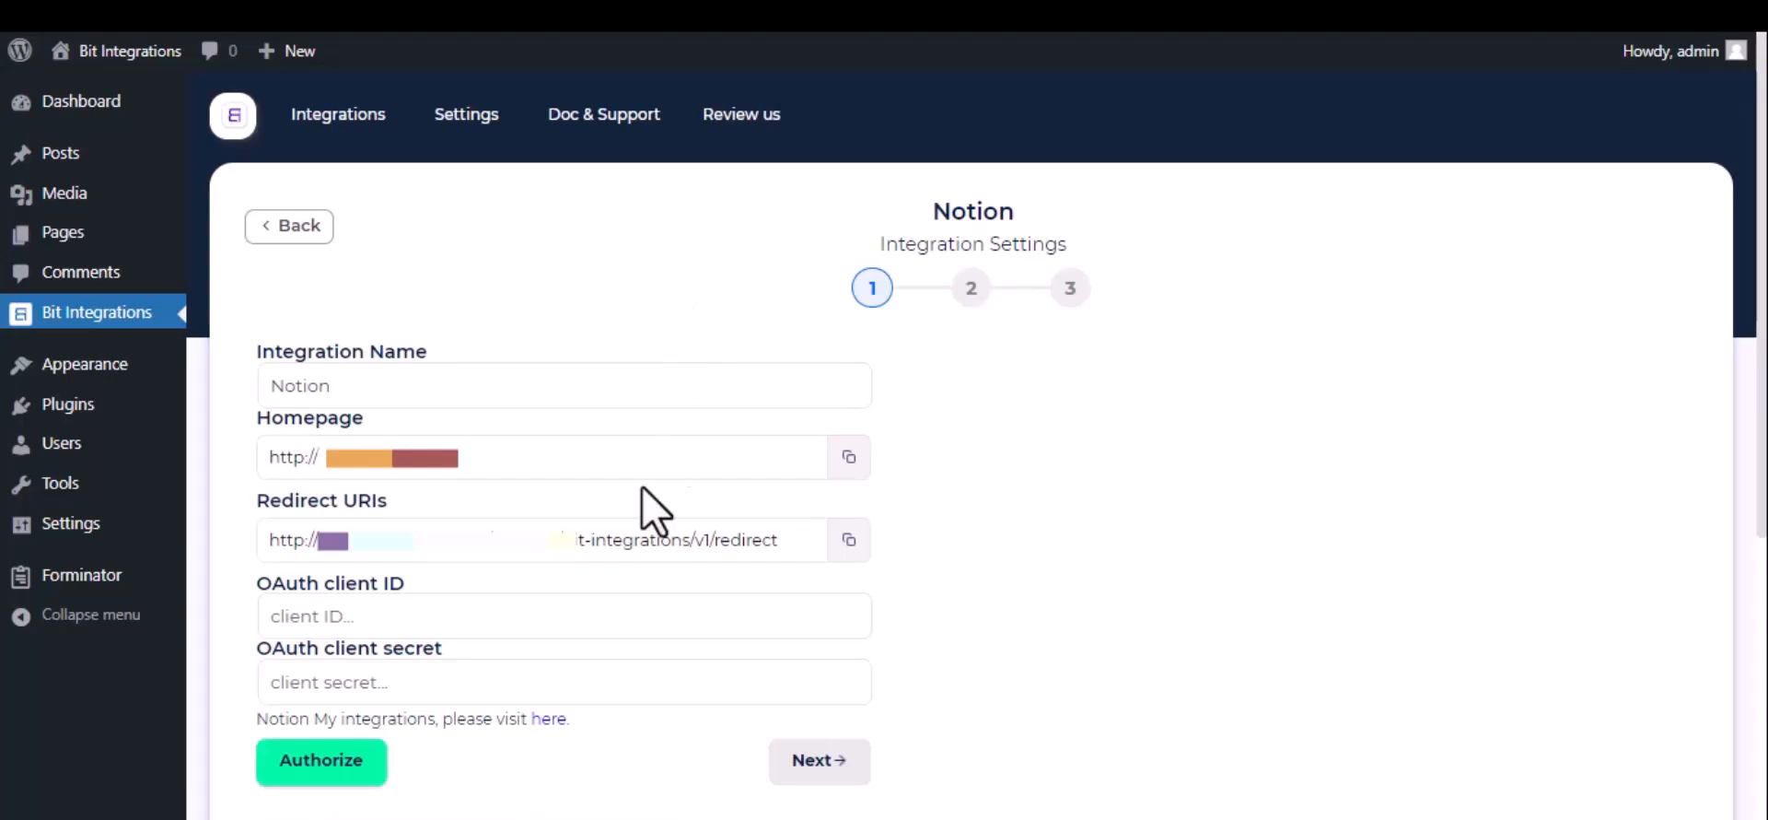
pyautogui.tripleClick(687, 544)
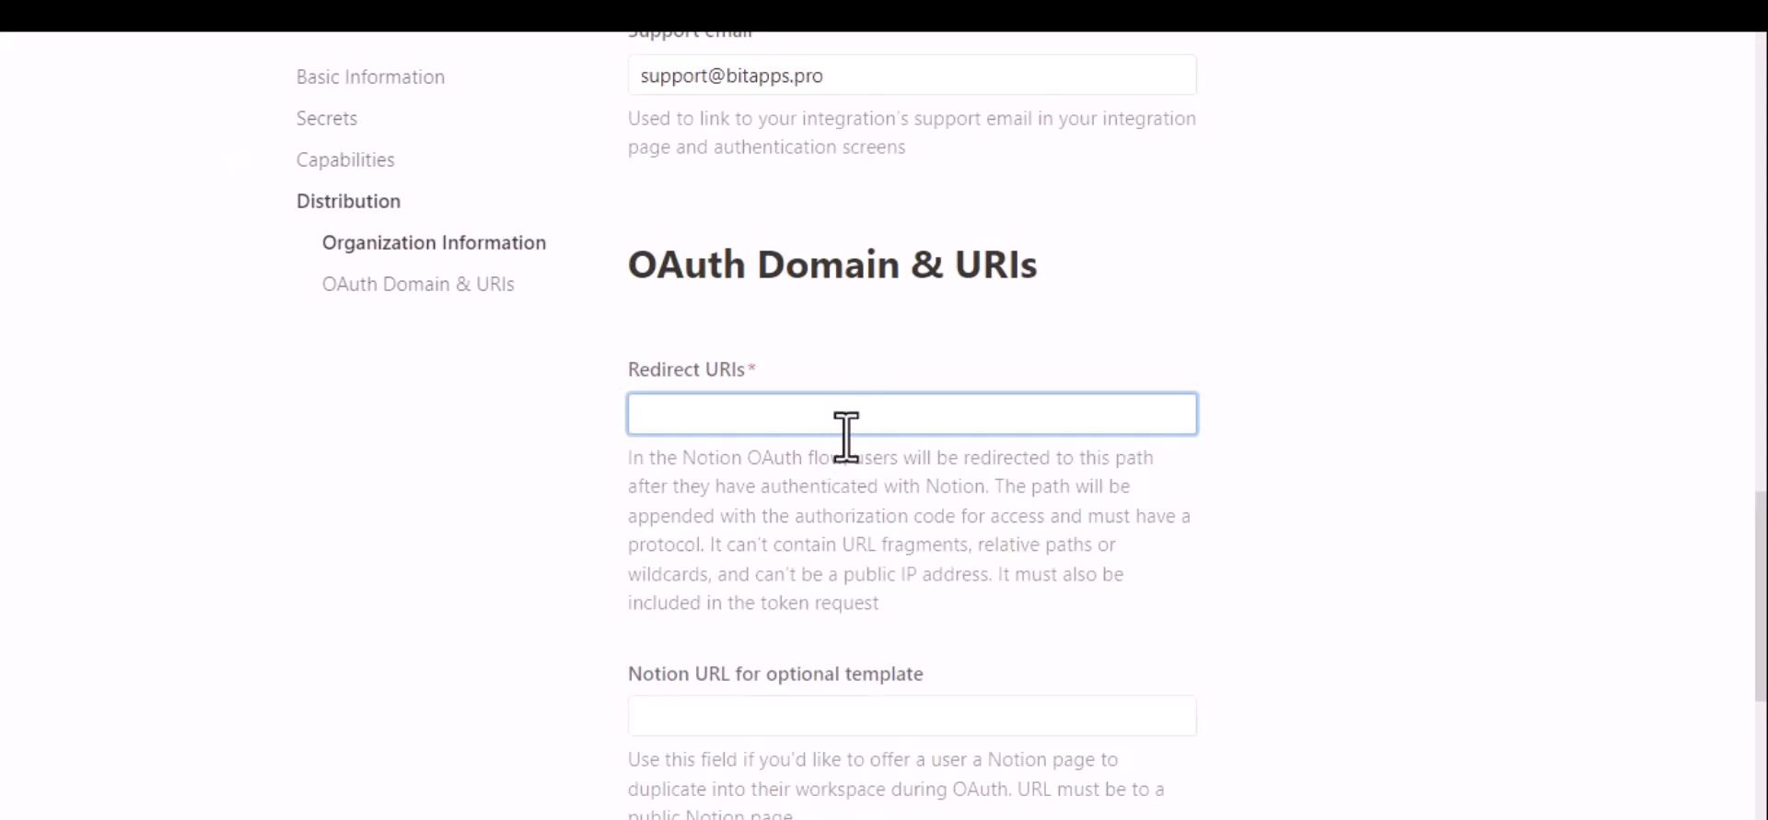
pyautogui.write('http://bit-integrations.local/wp-json/bit-integrations/v1/redirect')
pyautogui.click(888, 498)
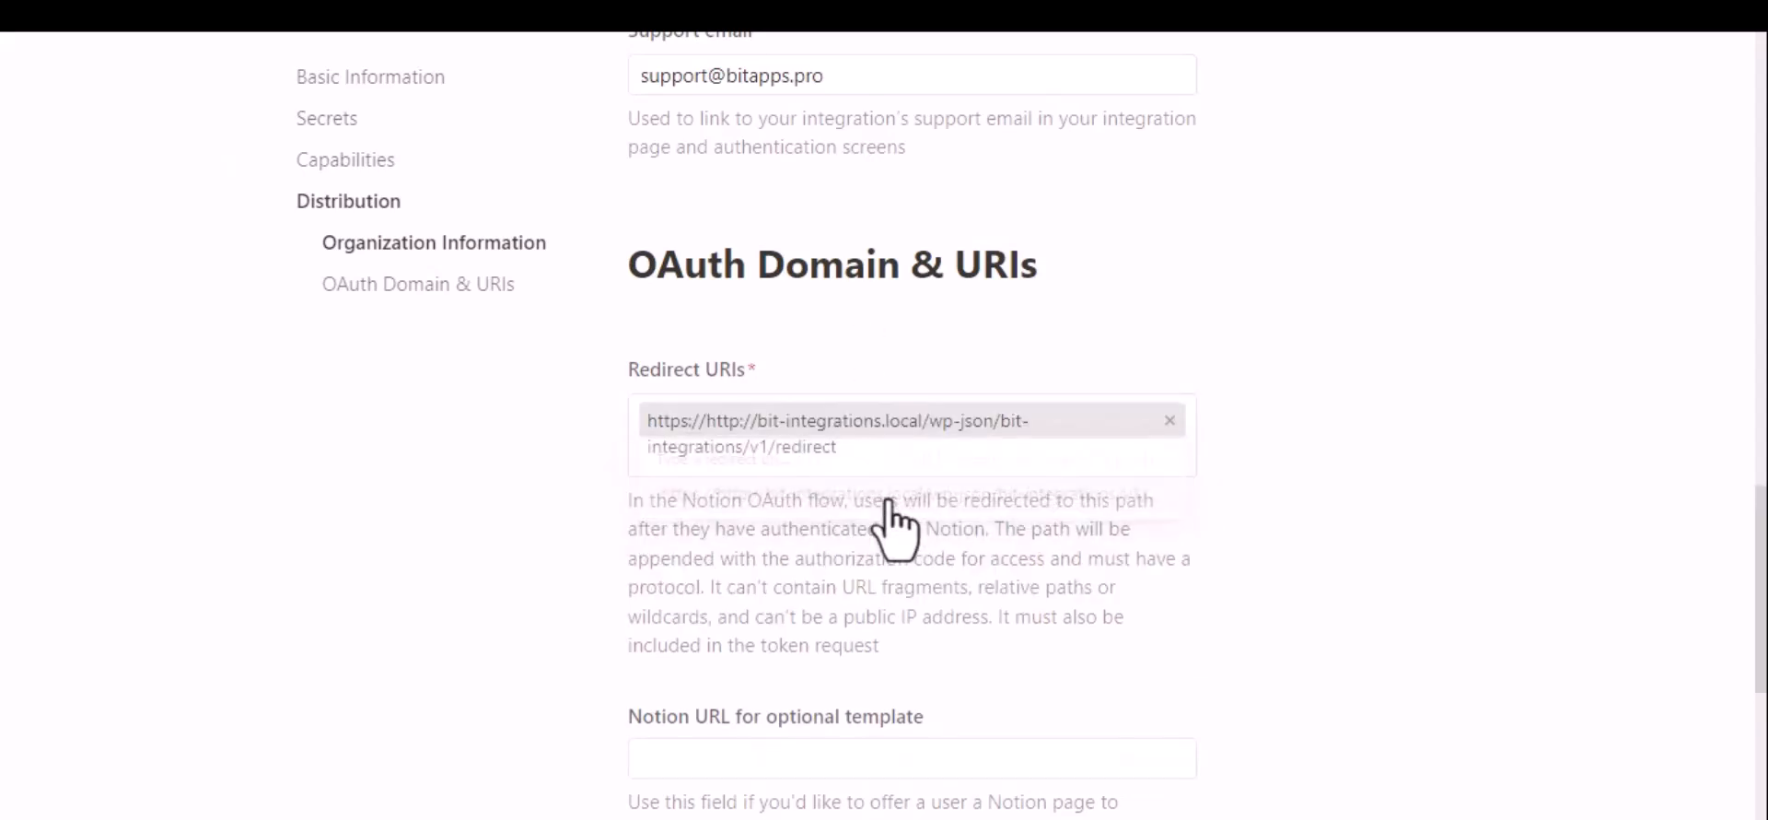
# Step: Submit the distribution settings and confirm switching to a public integration
pyautogui.scroll(-2, 889, 502)
pyautogui.scroll(-2, 891, 525)
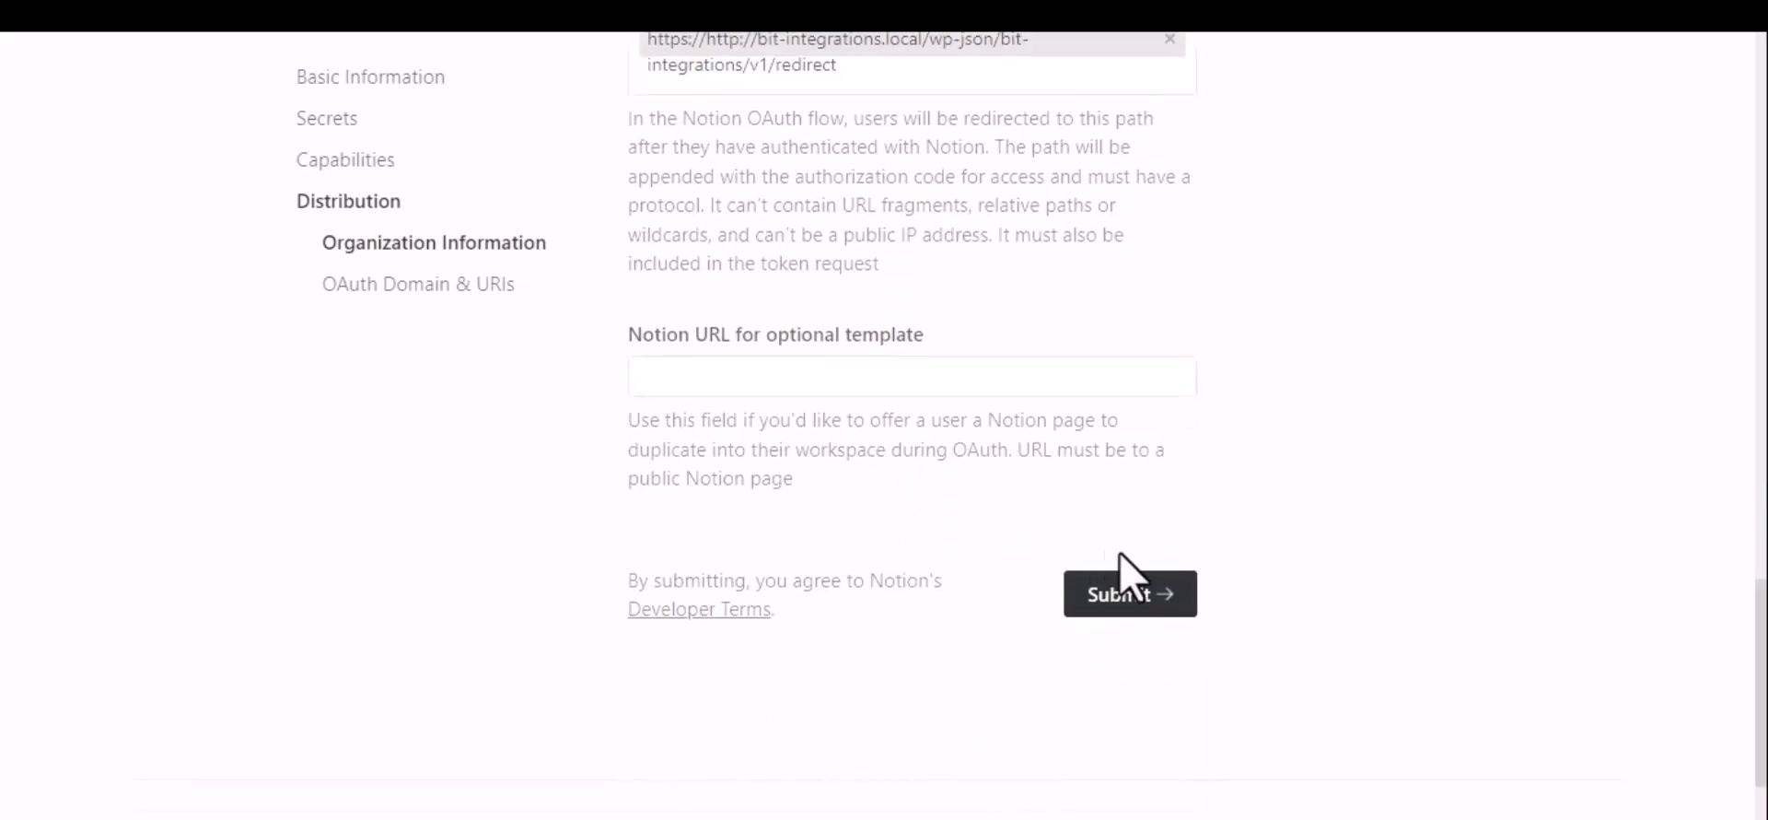
pyautogui.click(1117, 596)
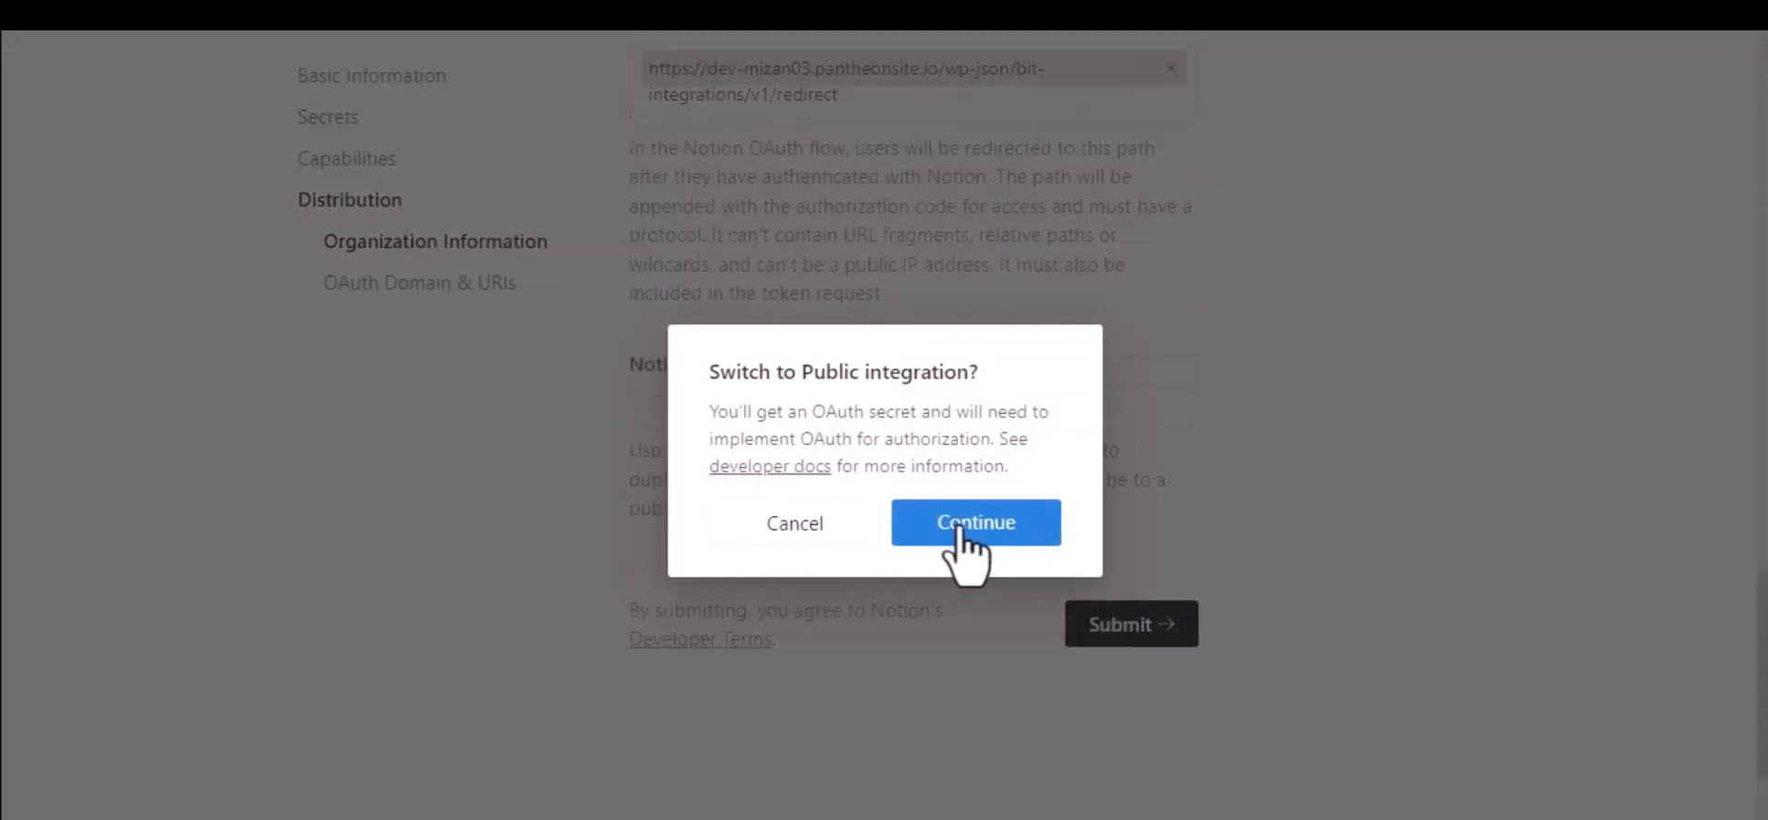
pyautogui.click(962, 529)
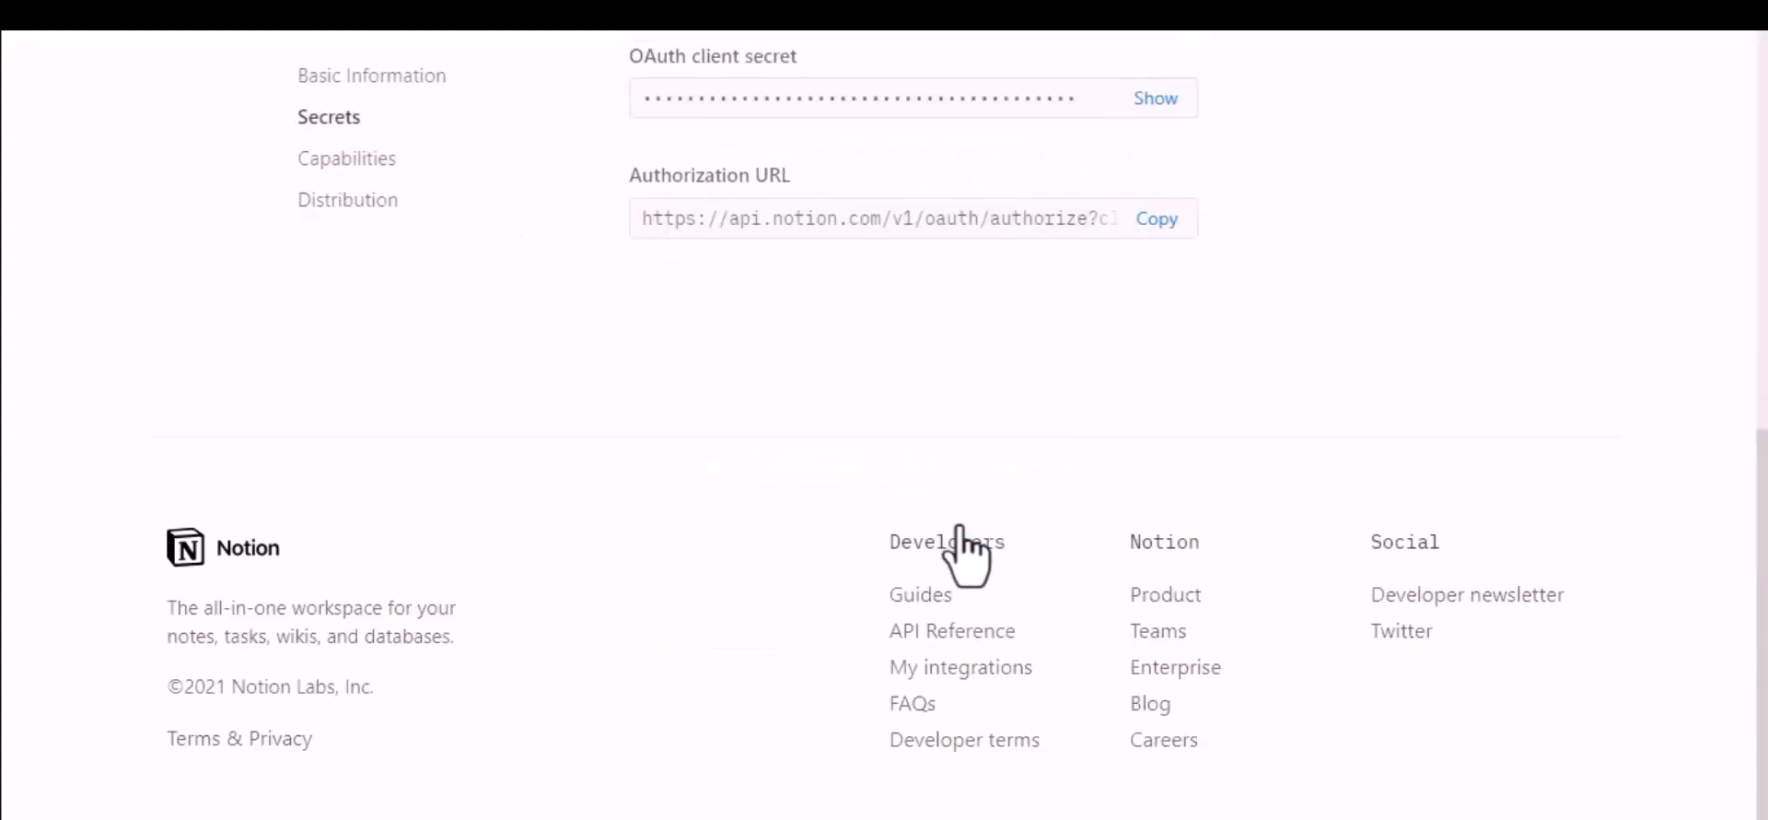
# Step: Copy the OAuth client ID from the Notion integration's secrets into the OAuth client ID field of the Bit Integrations Notion settings
pyautogui.scroll(4, 962, 543)
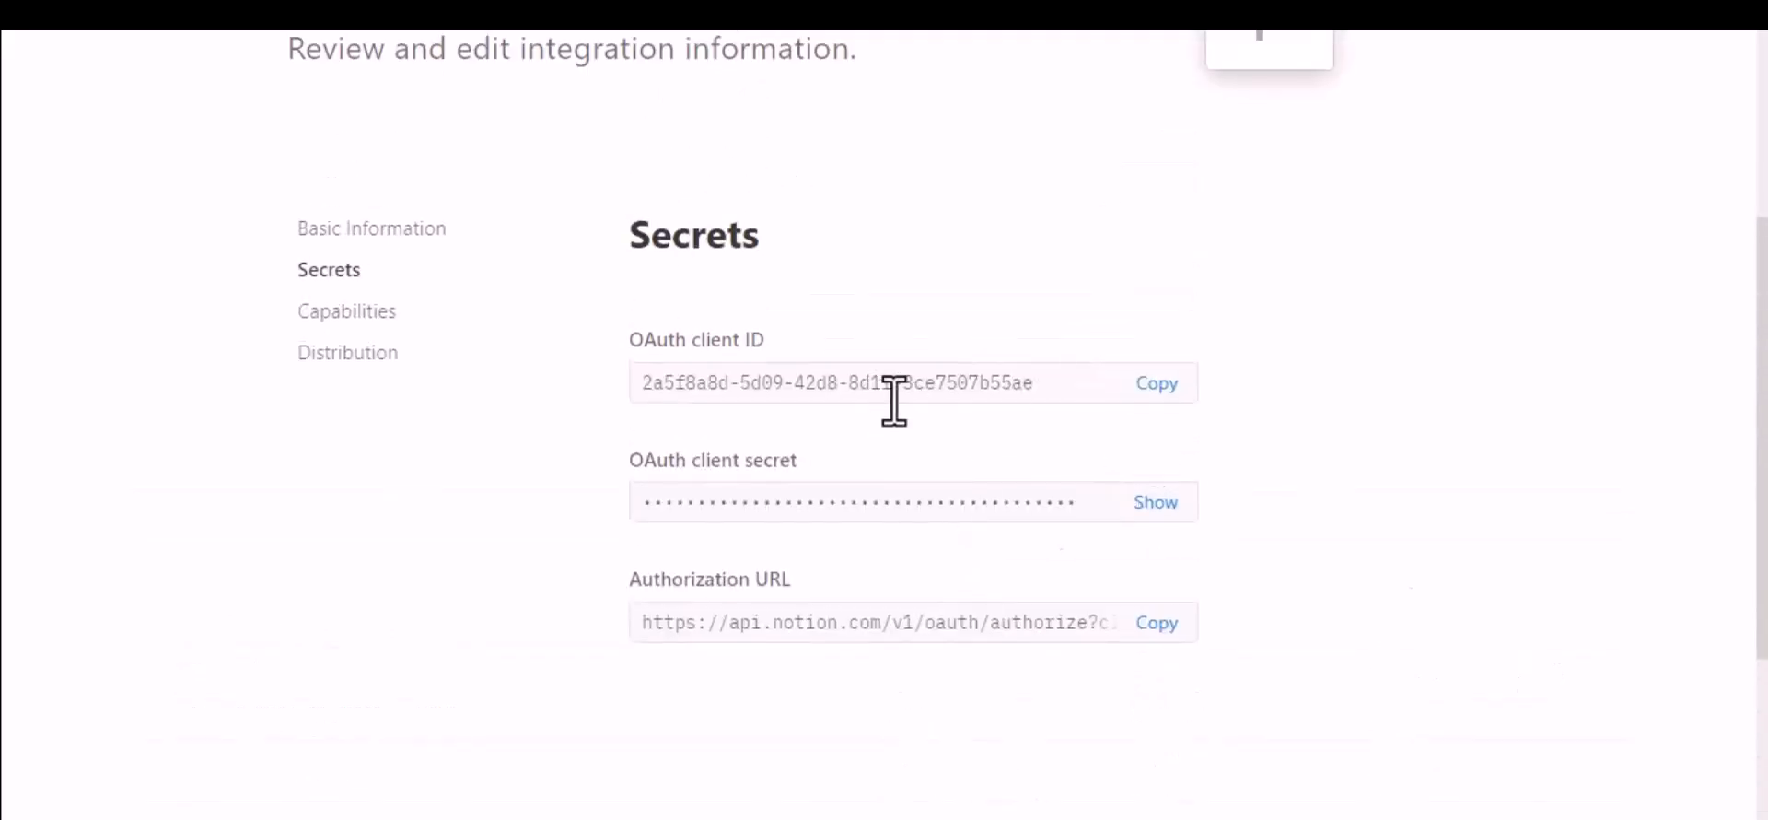
pyautogui.click(1162, 385)
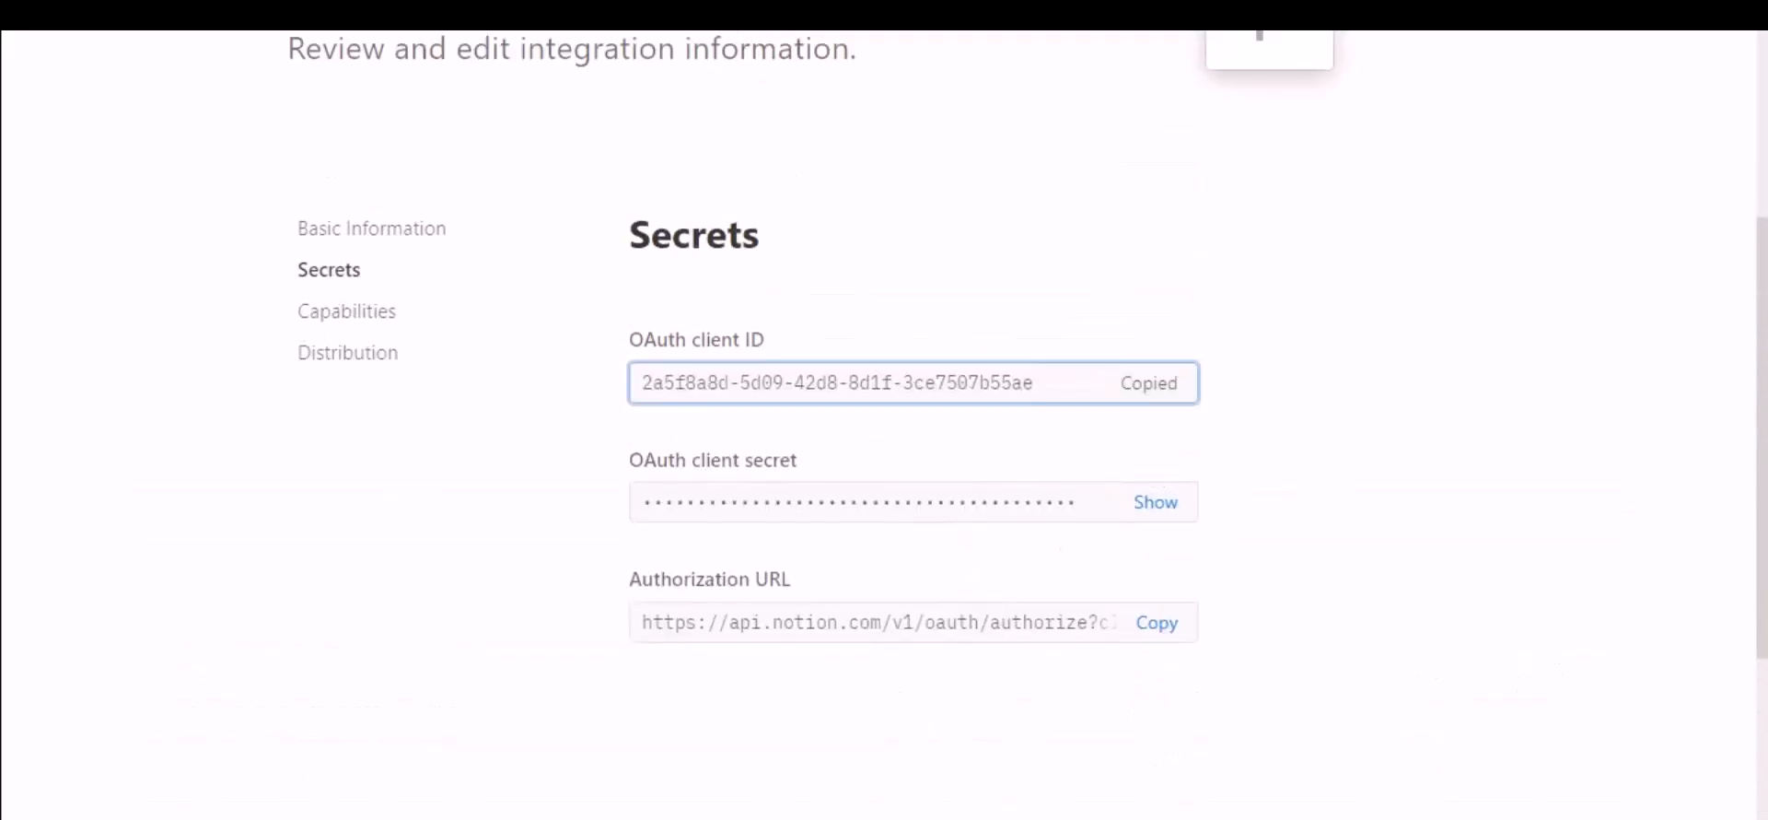
pyautogui.click(248, 11)
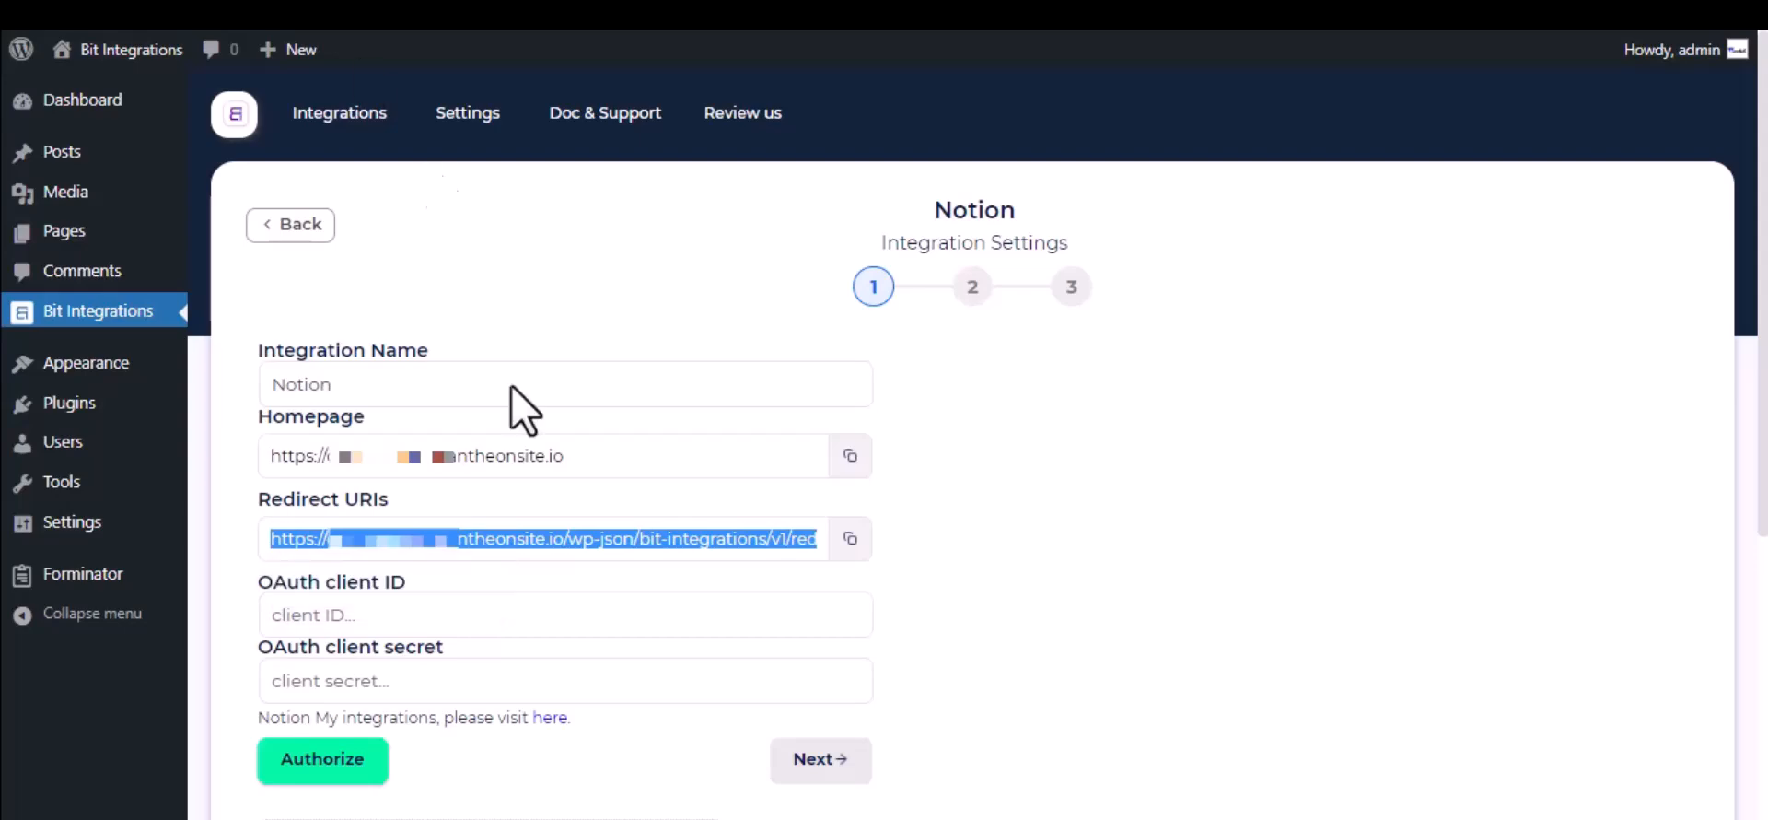
pyautogui.click(470, 612)
pyautogui.hotkey('ctrl', 'v')
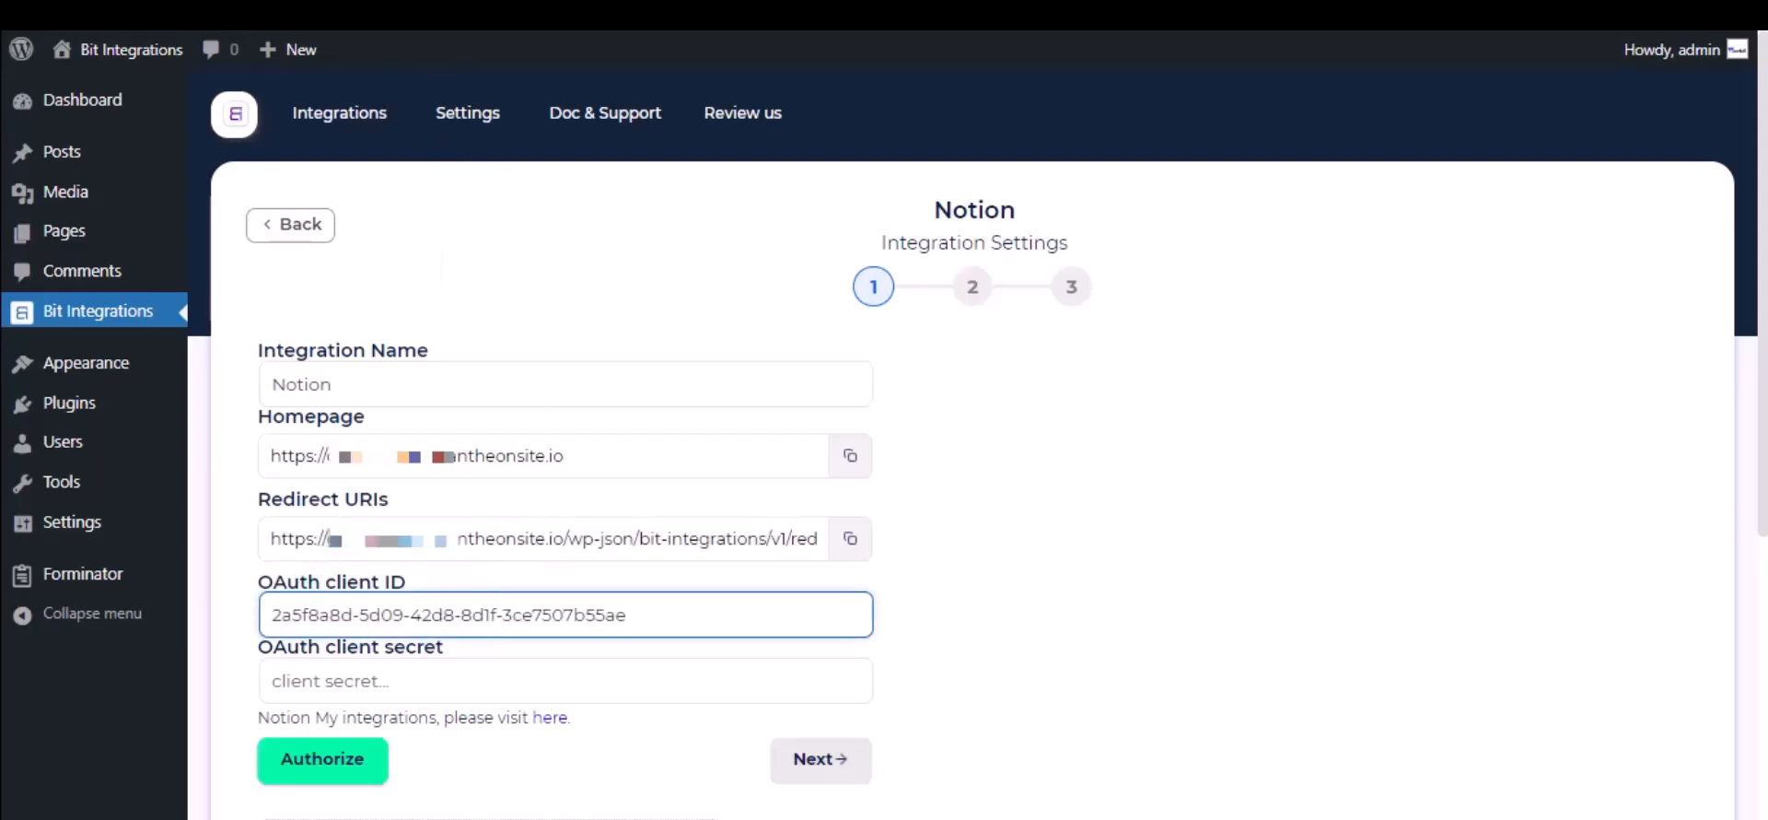
# Step: Reveal the OAuth client secret in Notion and copy it into the client secret field of the Bit Integrations settings
pyautogui.click(516, 11)
pyautogui.click(1153, 498)
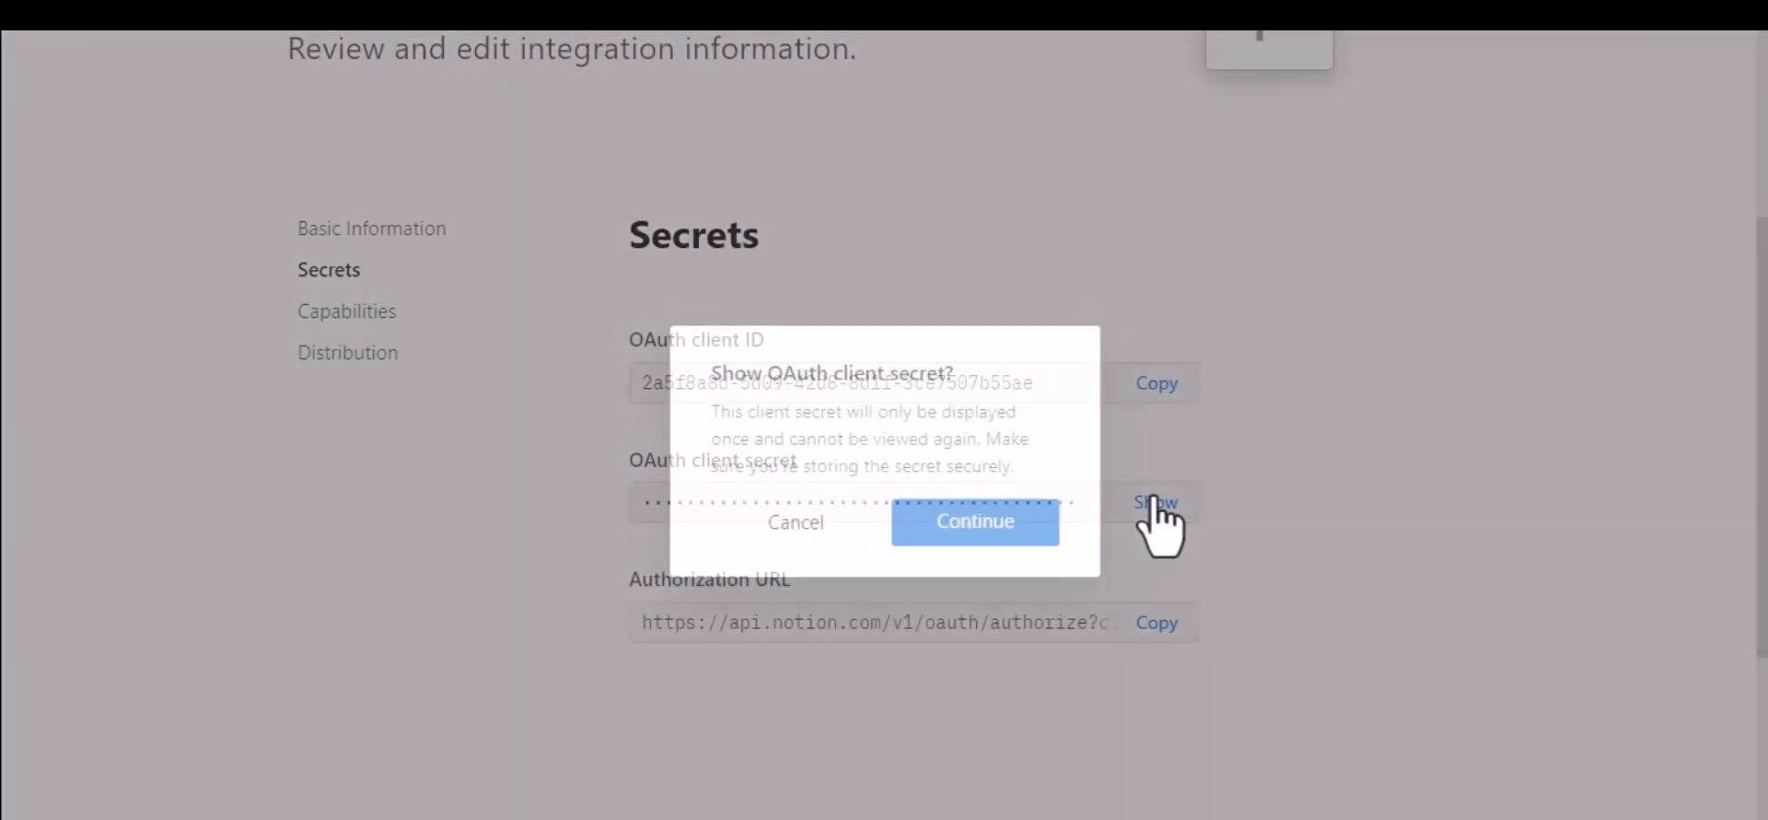
pyautogui.click(1008, 518)
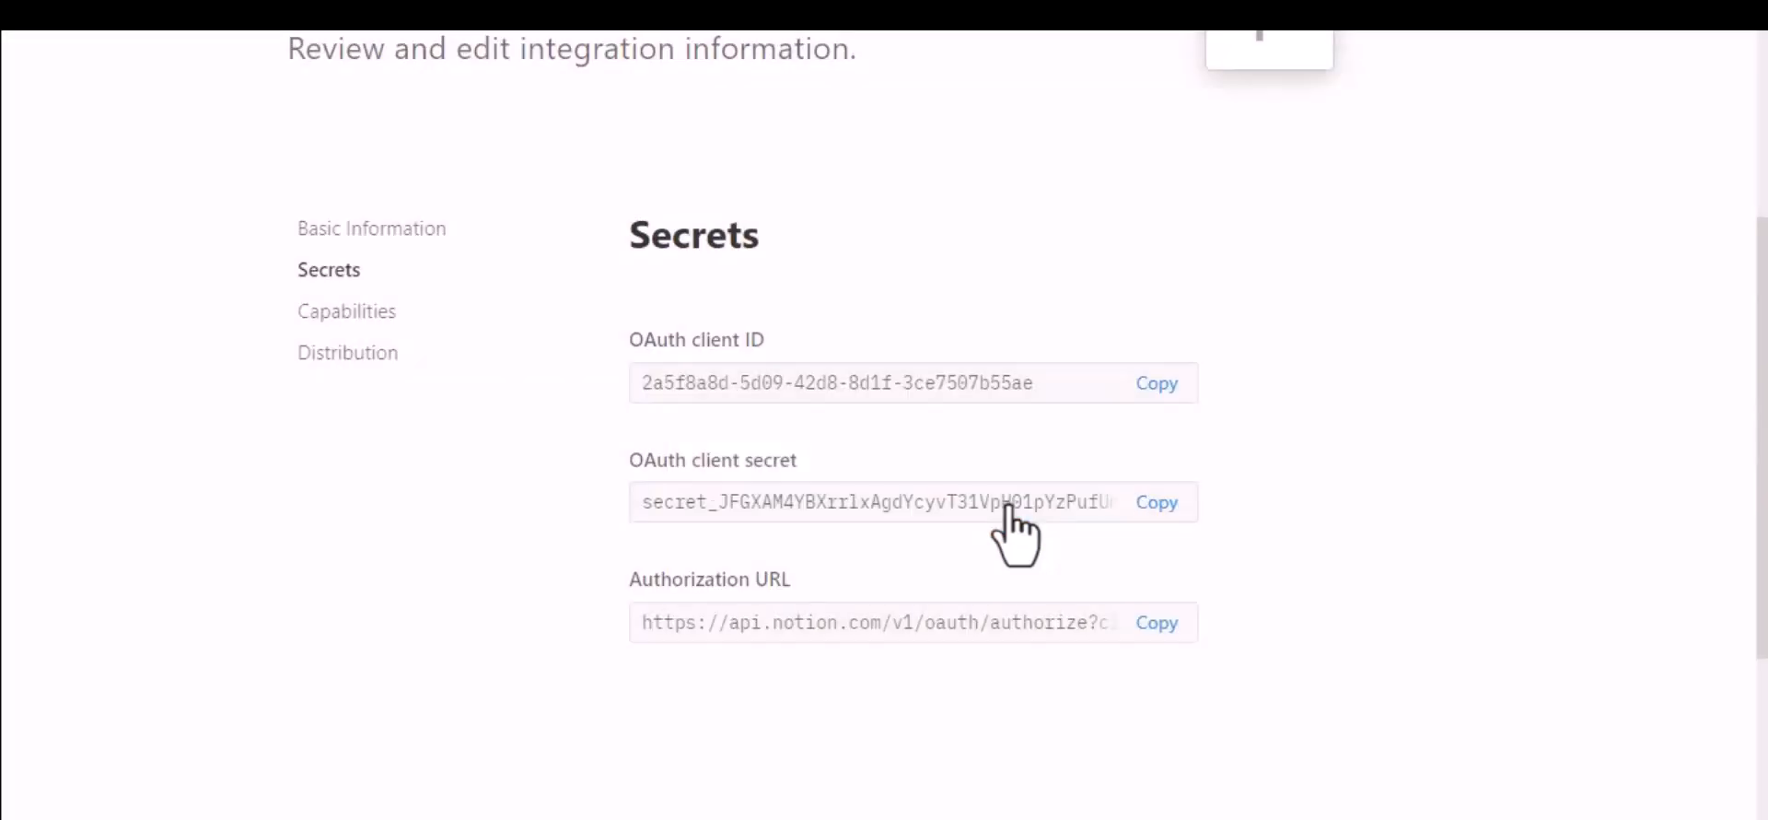
pyautogui.click(1160, 513)
pyautogui.click(497, 11)
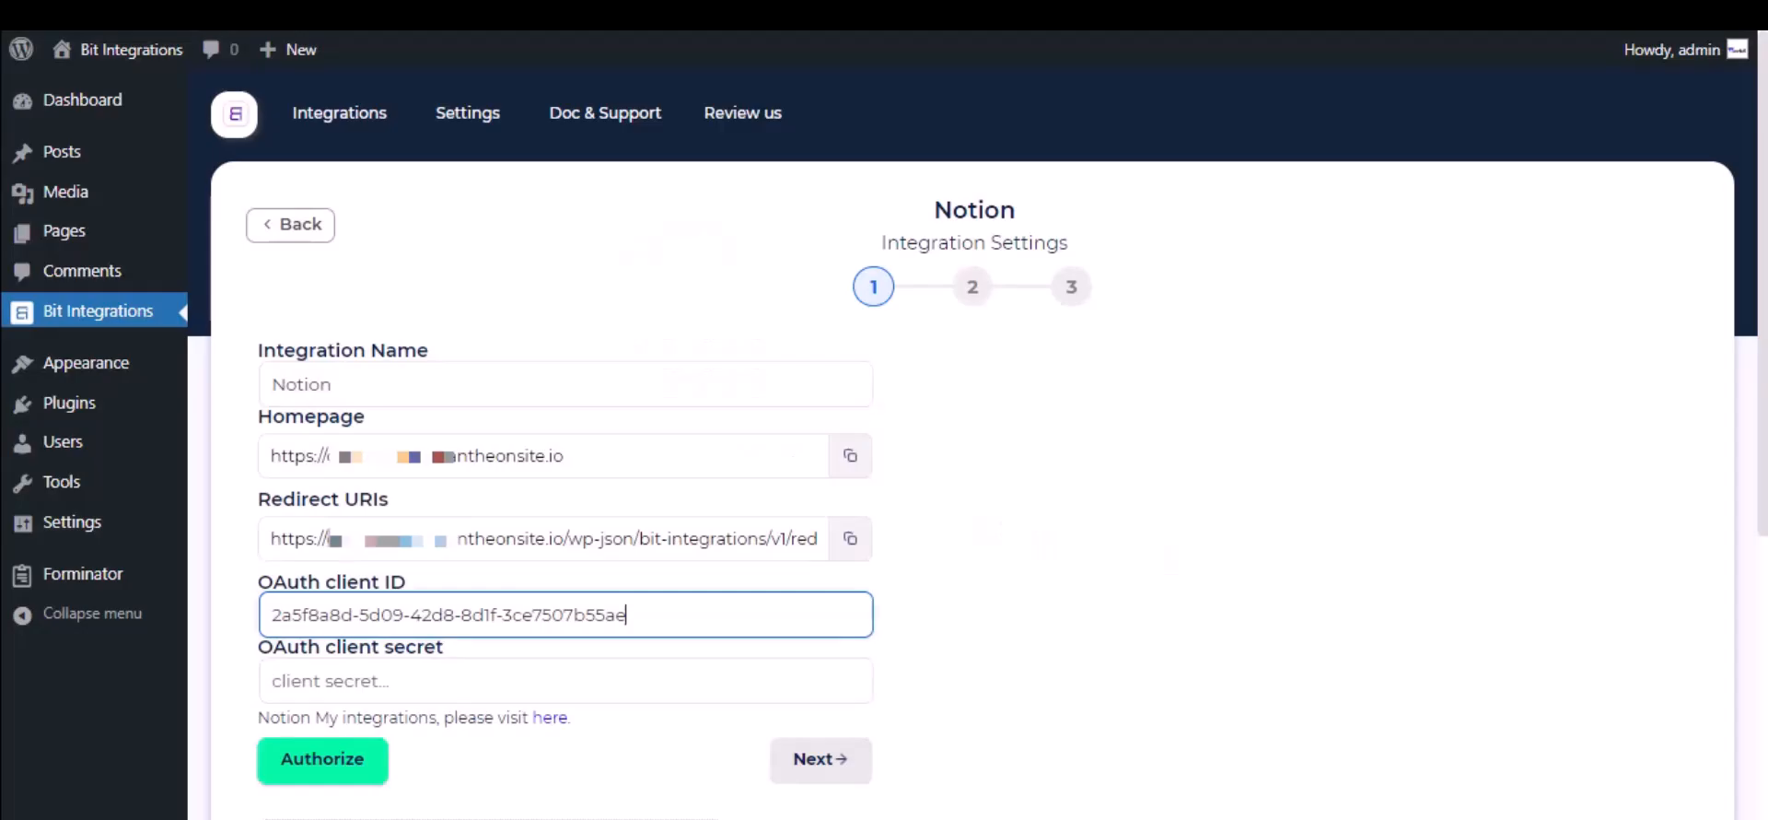
pyautogui.click(478, 681)
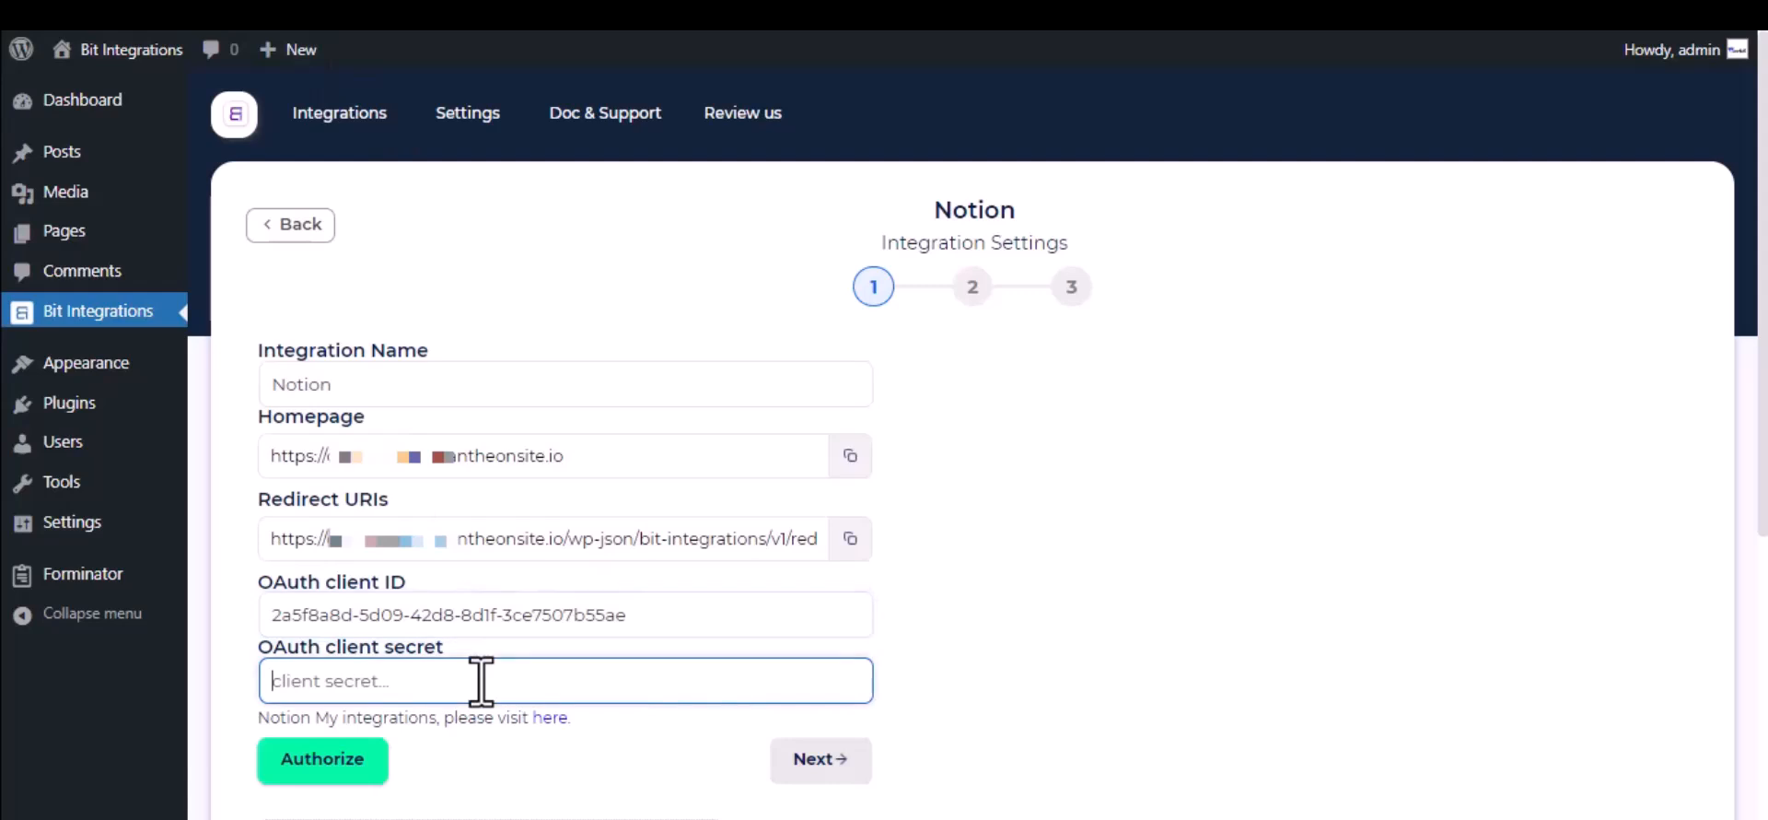
pyautogui.hotkey('ctrl', 'v')
# Step: Authorize the Notion connection, granting For Bit Integrations access to the Journal page only
pyautogui.scroll(-2, 479, 676)
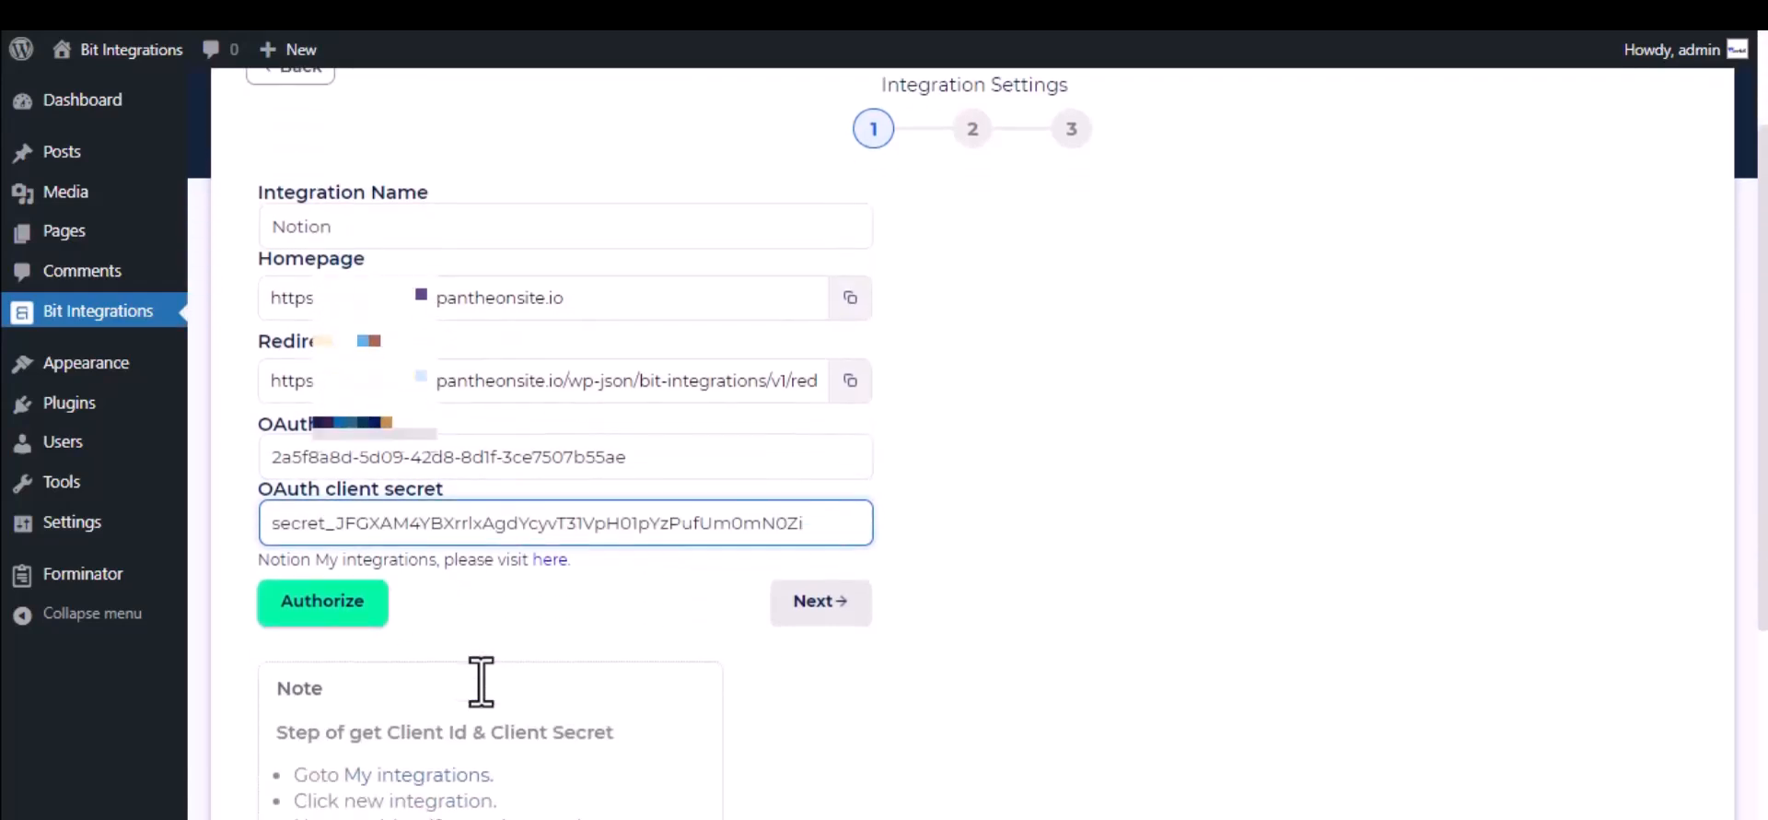
pyautogui.click(333, 594)
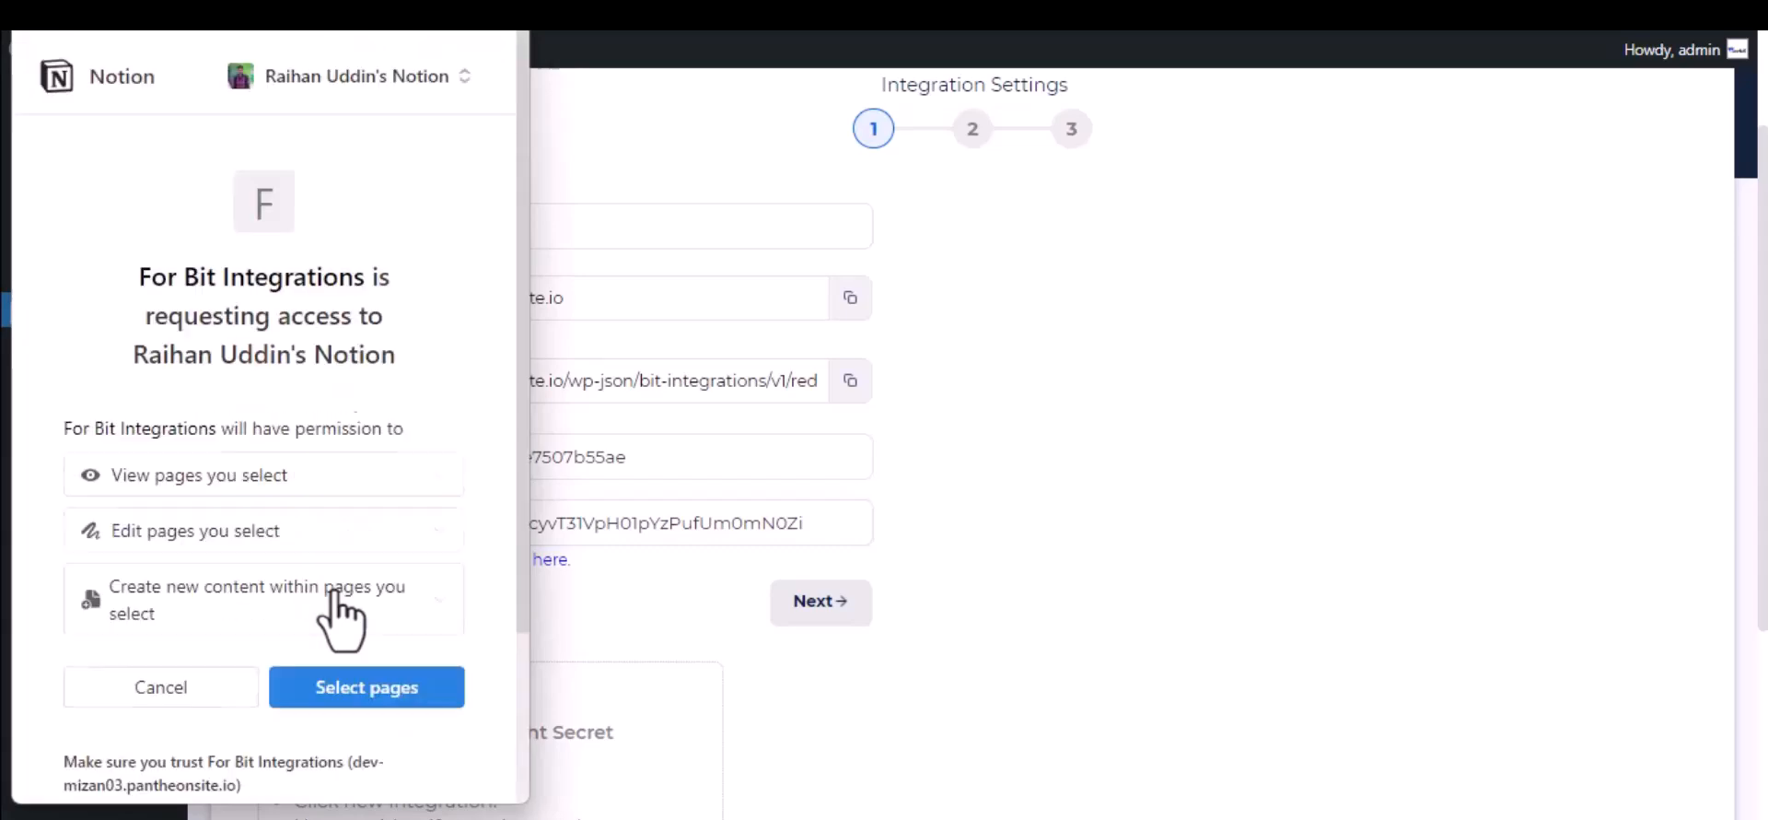
pyautogui.click(346, 693)
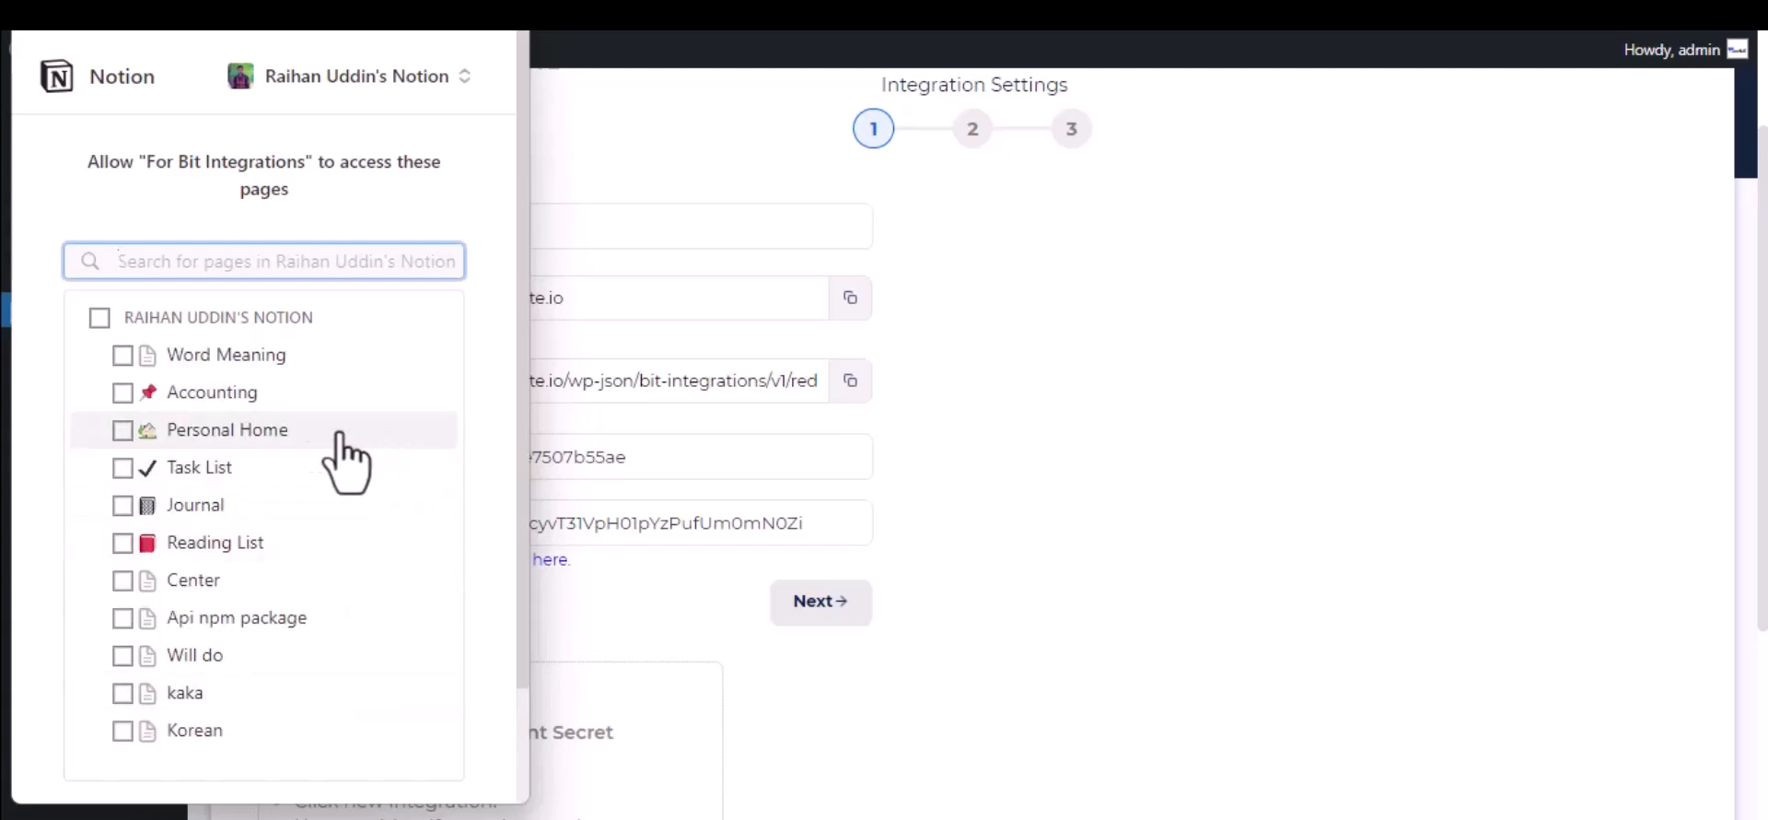
pyautogui.click(214, 502)
pyautogui.scroll(-3, 217, 512)
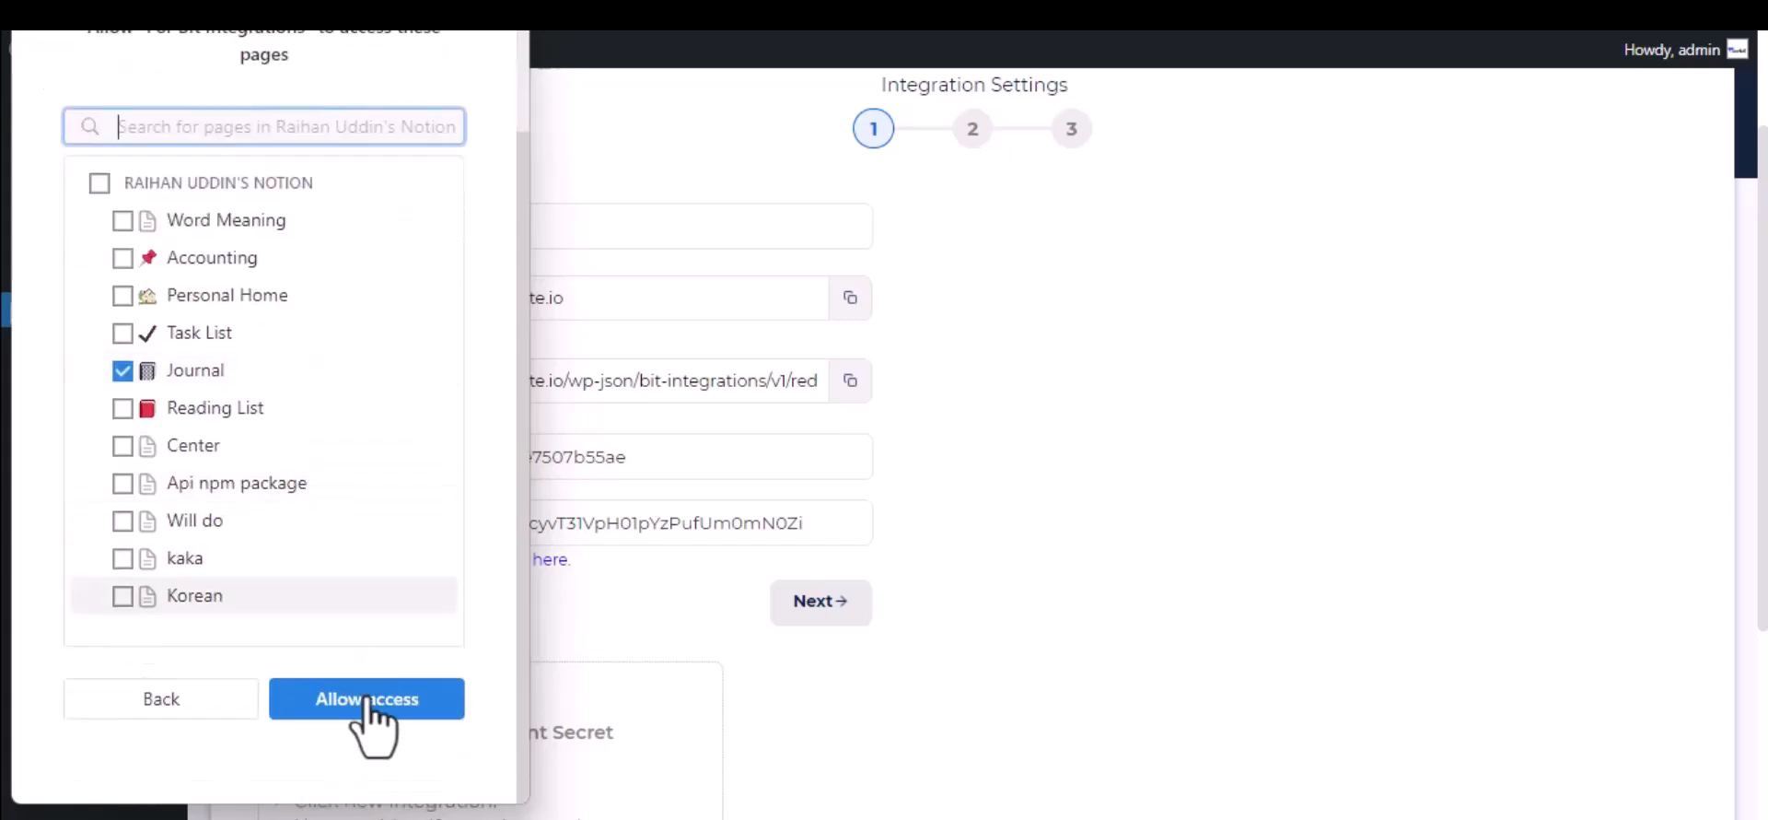
pyautogui.click(365, 736)
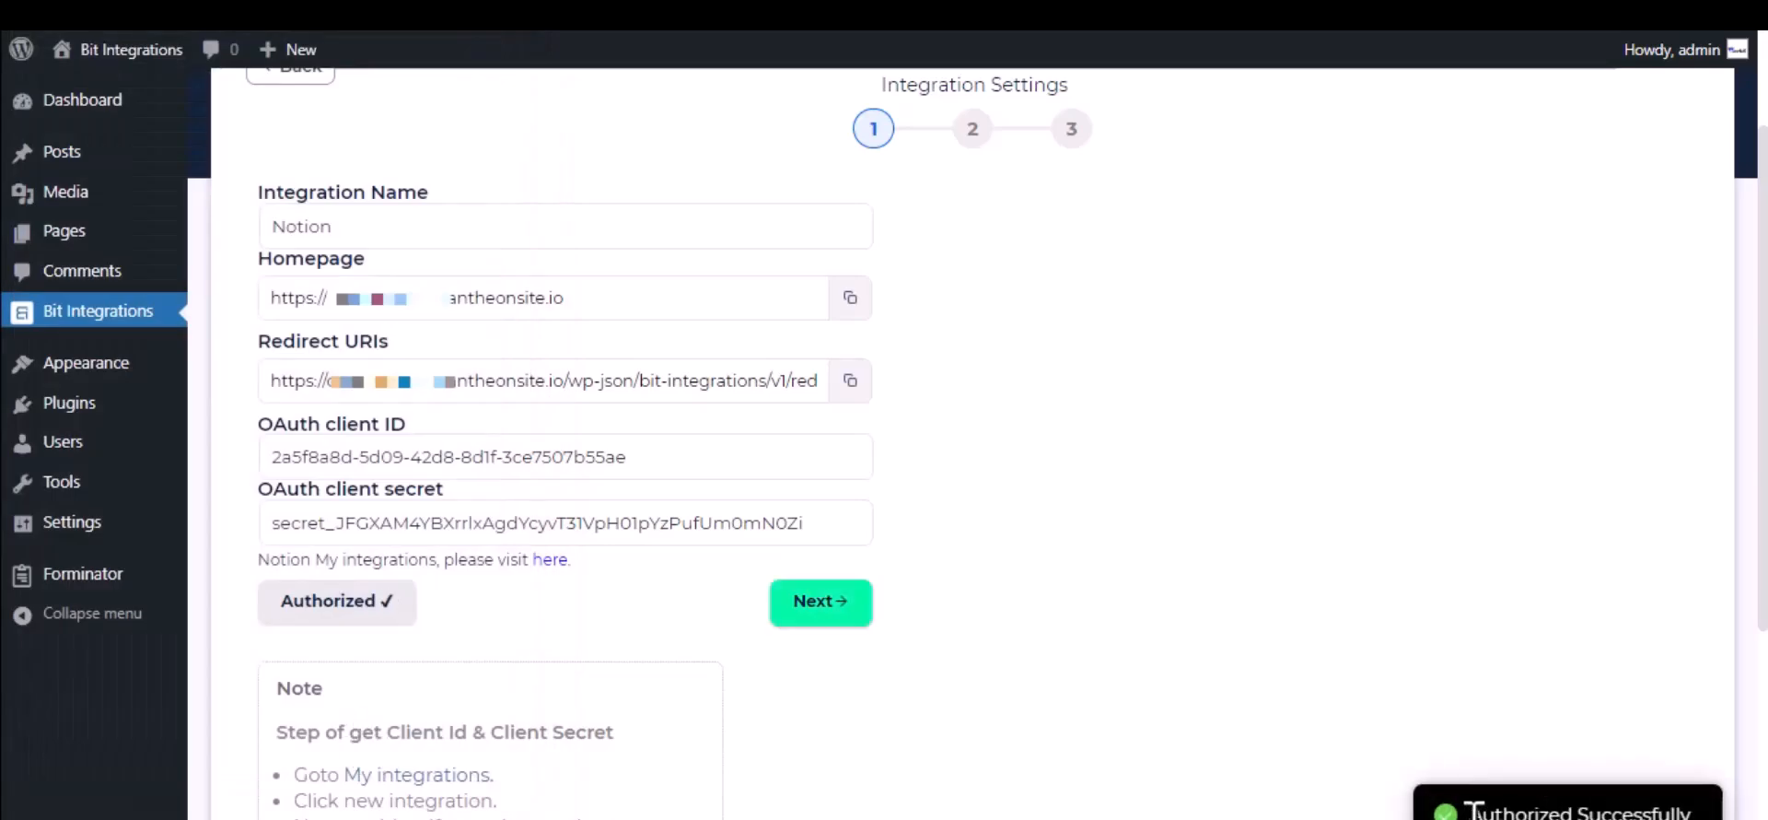
# Step: Proceed to the second integration step, choose the Journal database, and map form field Name-1 to the Notion Name field
pyautogui.click(840, 603)
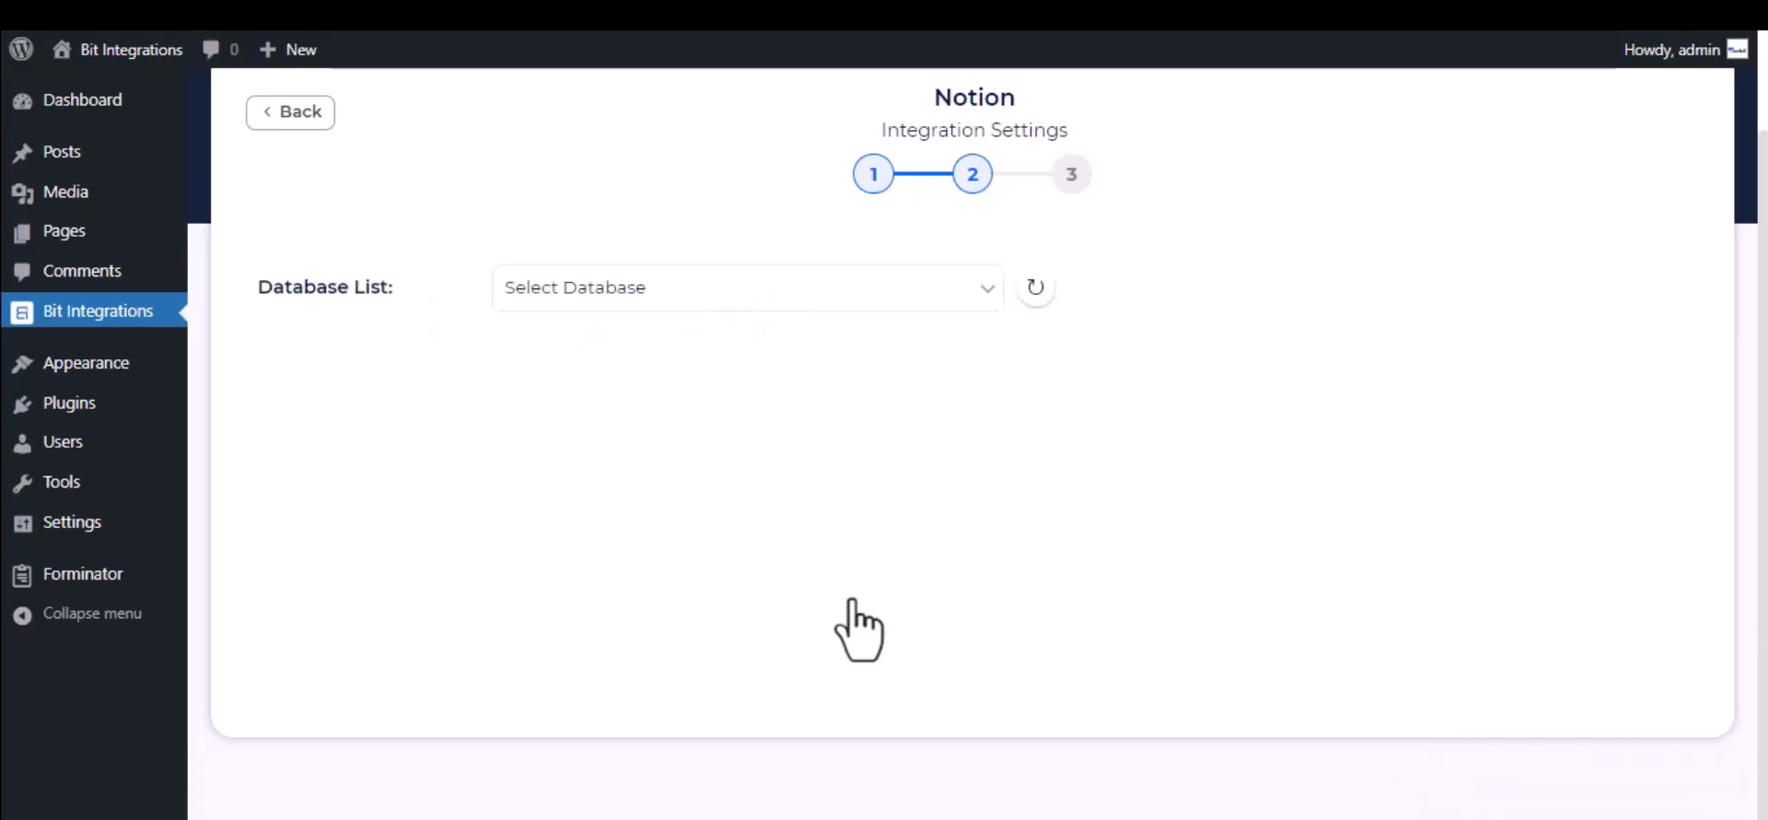
pyautogui.click(661, 296)
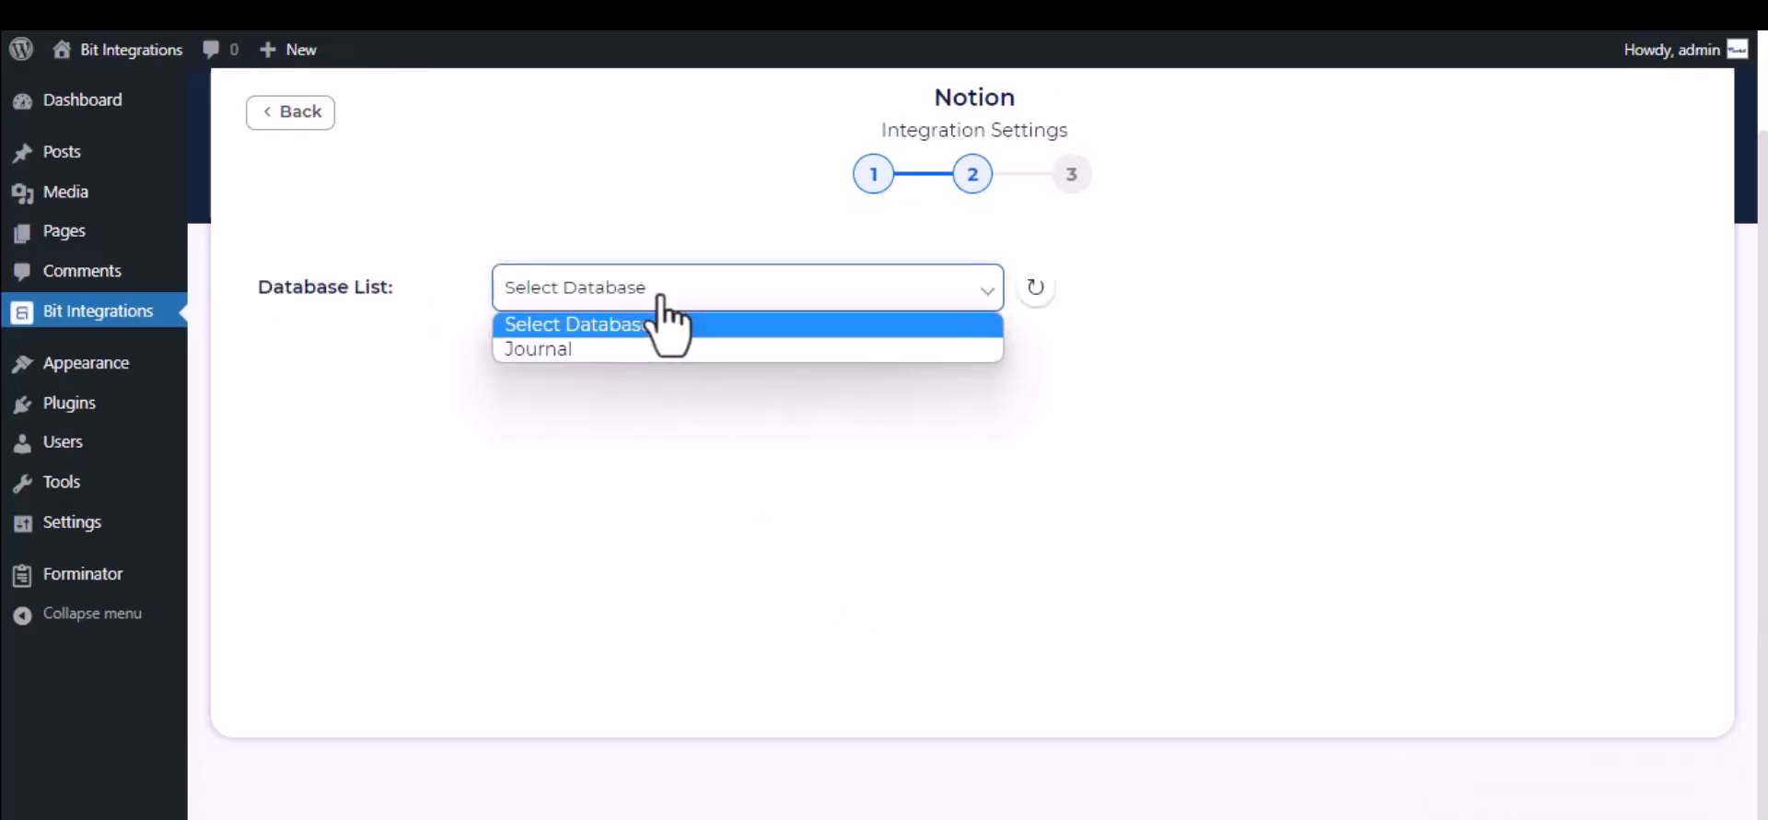
pyautogui.click(663, 350)
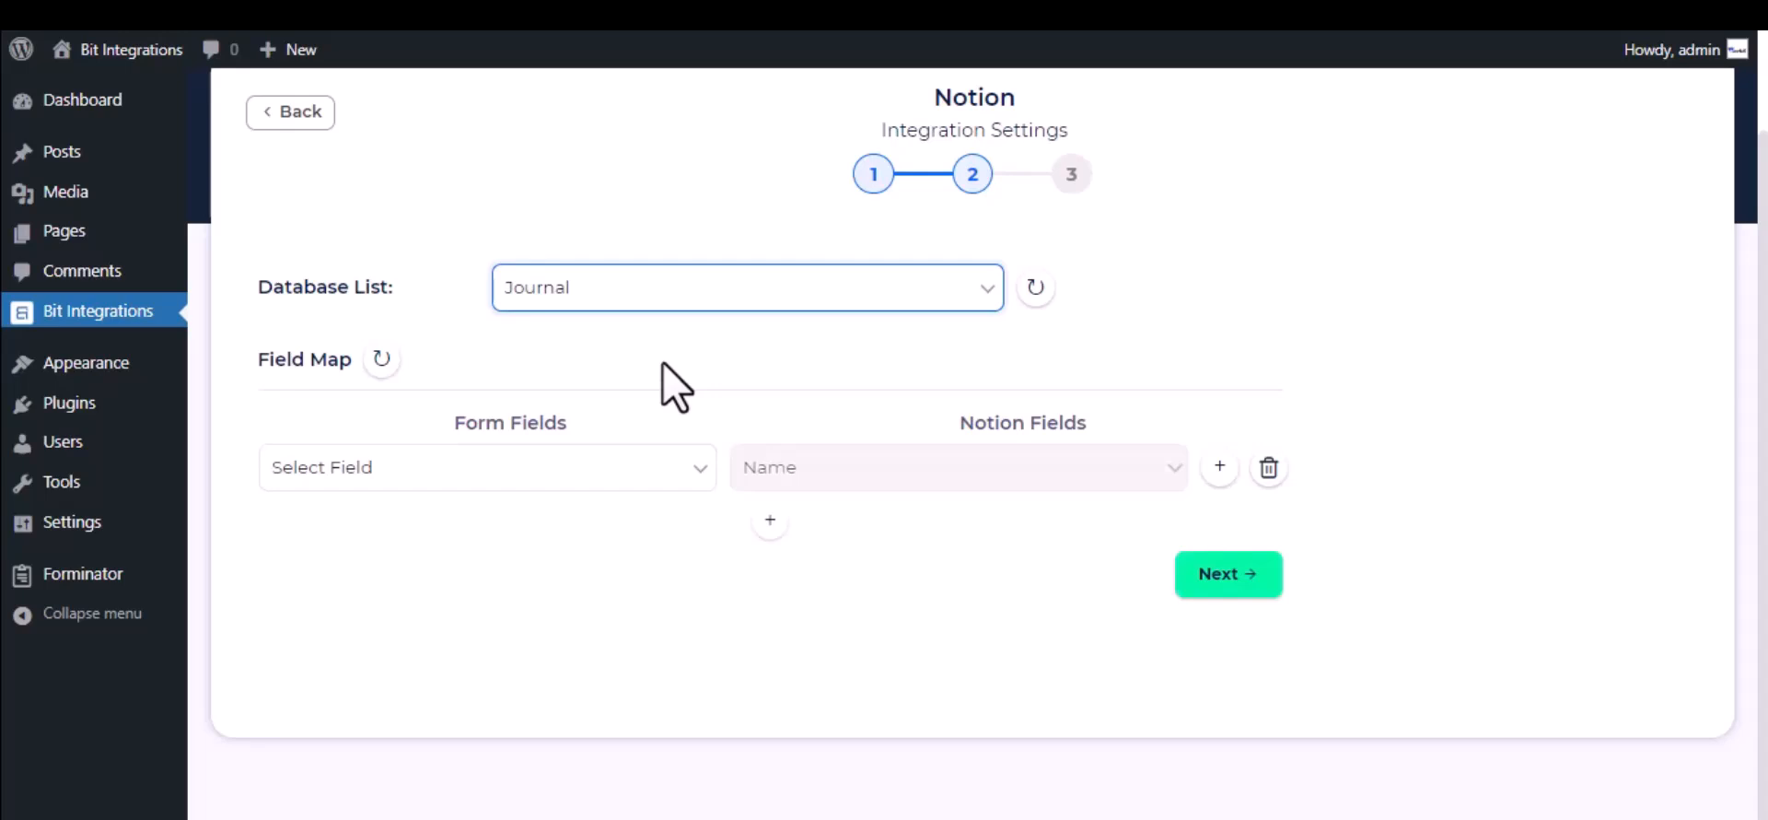
pyautogui.click(565, 469)
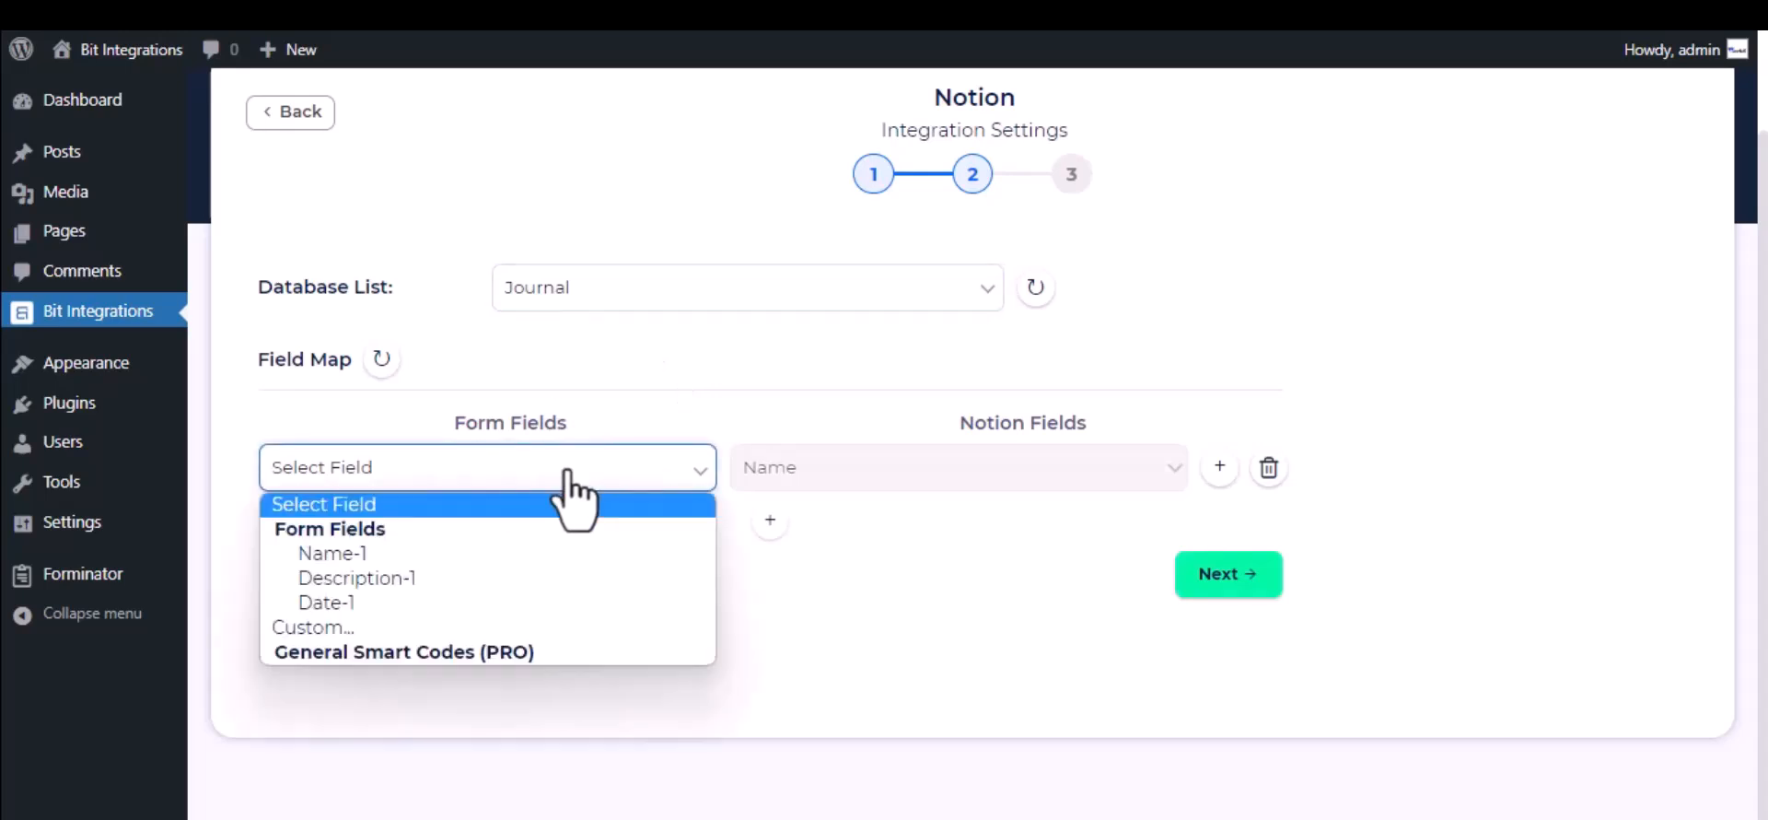
pyautogui.click(527, 560)
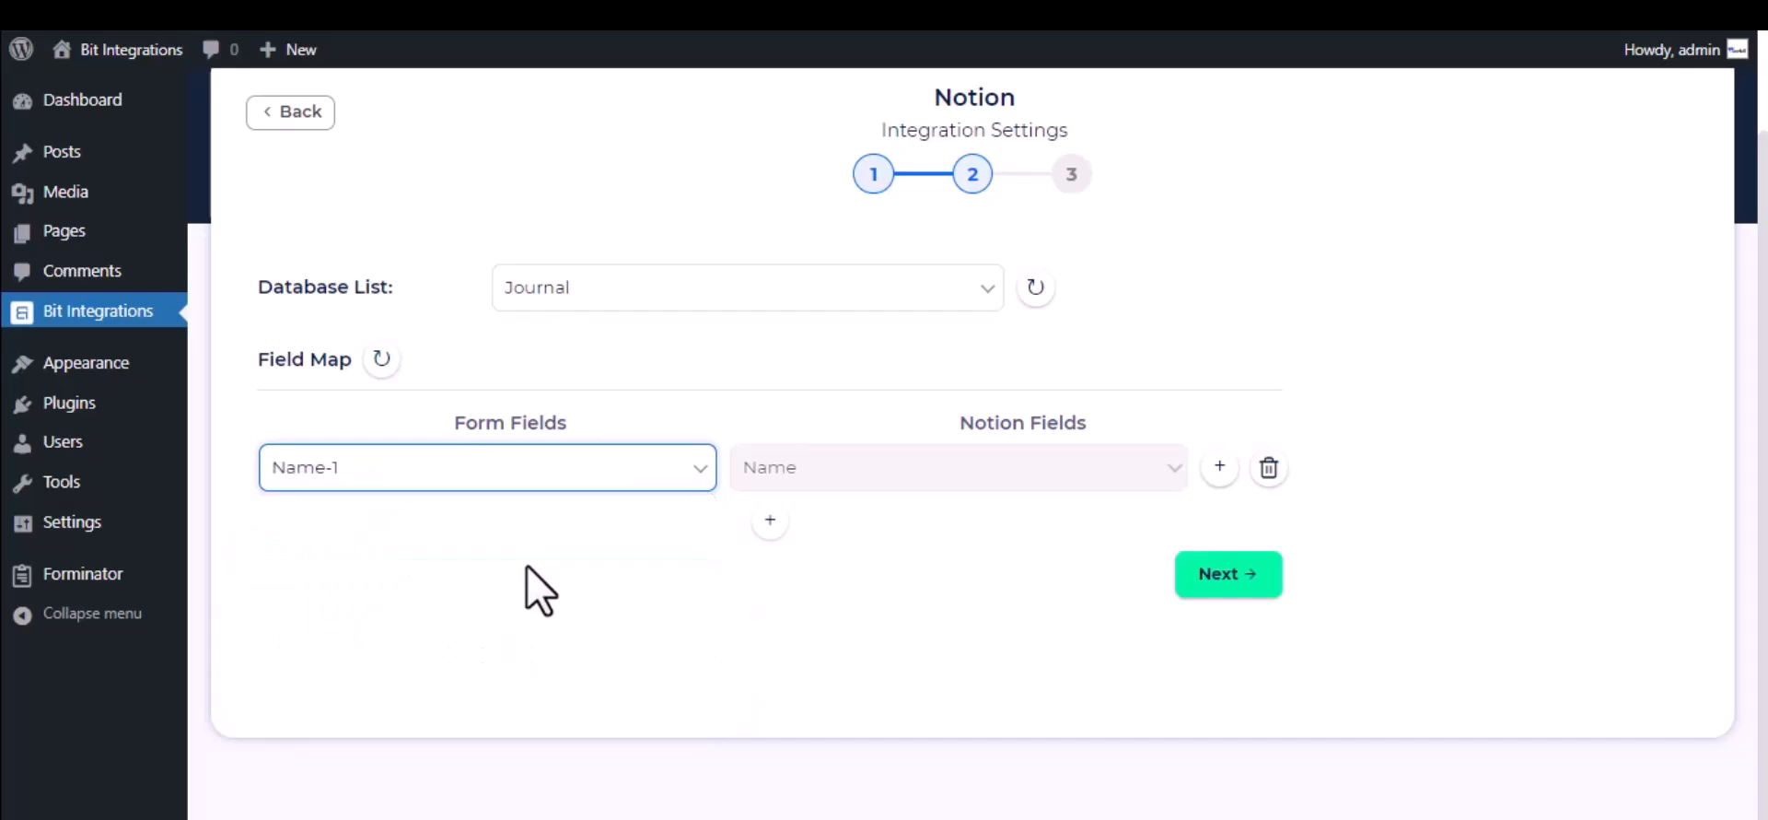
# Step: Add a field mapping from form field Description-1 to the Notion Tags field and complete the integration setup
pyautogui.click(771, 523)
pyautogui.click(932, 541)
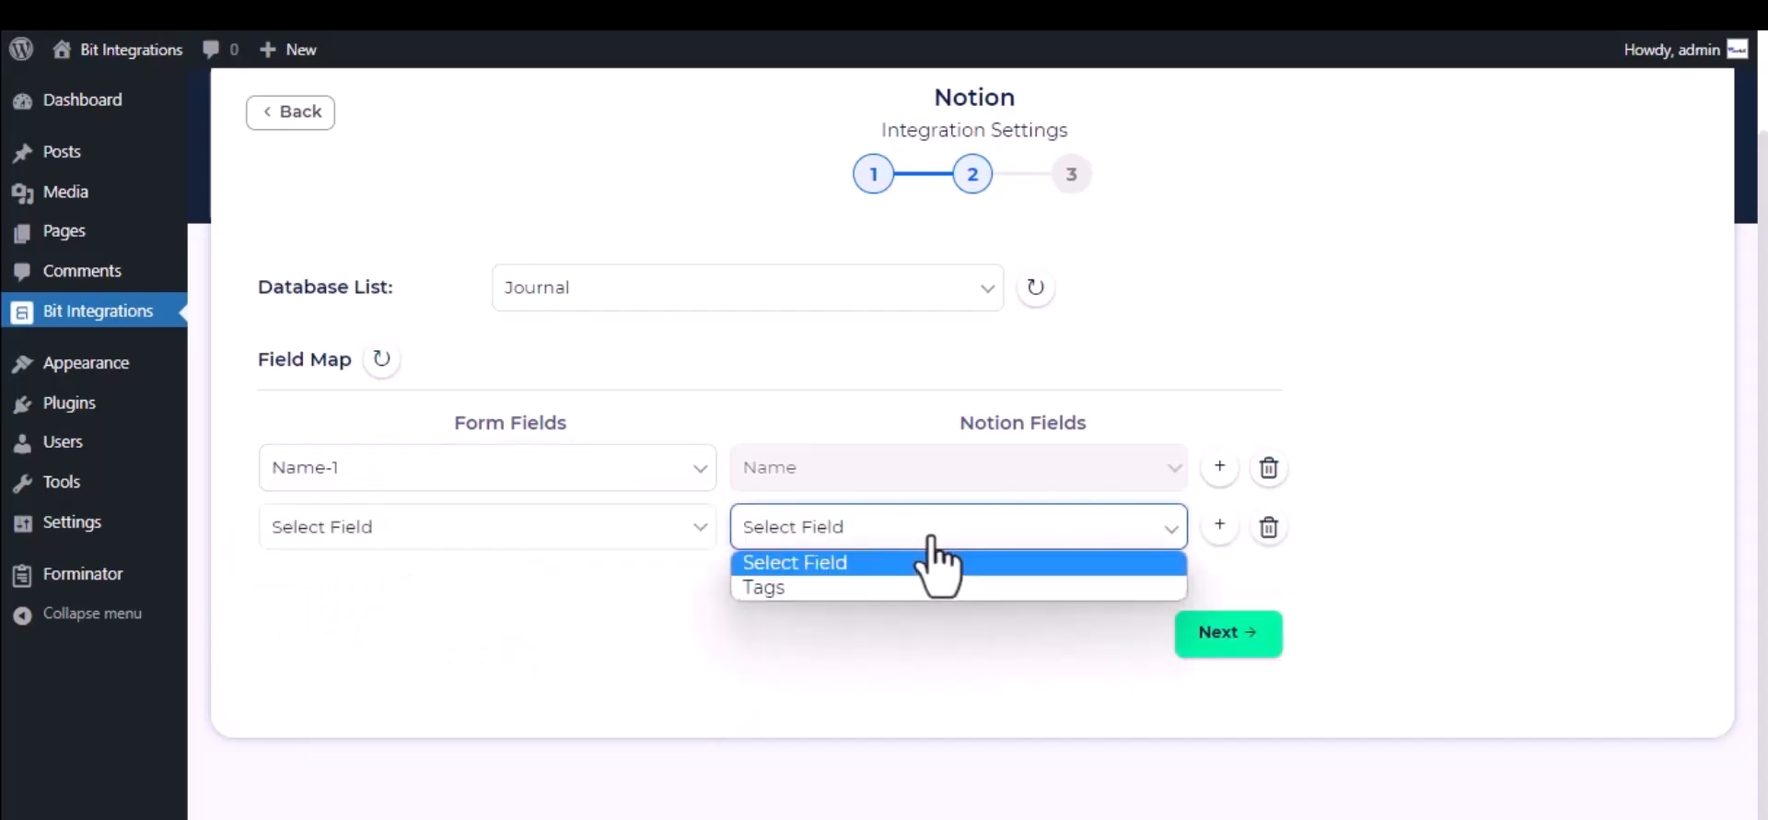
pyautogui.click(882, 587)
pyautogui.click(873, 538)
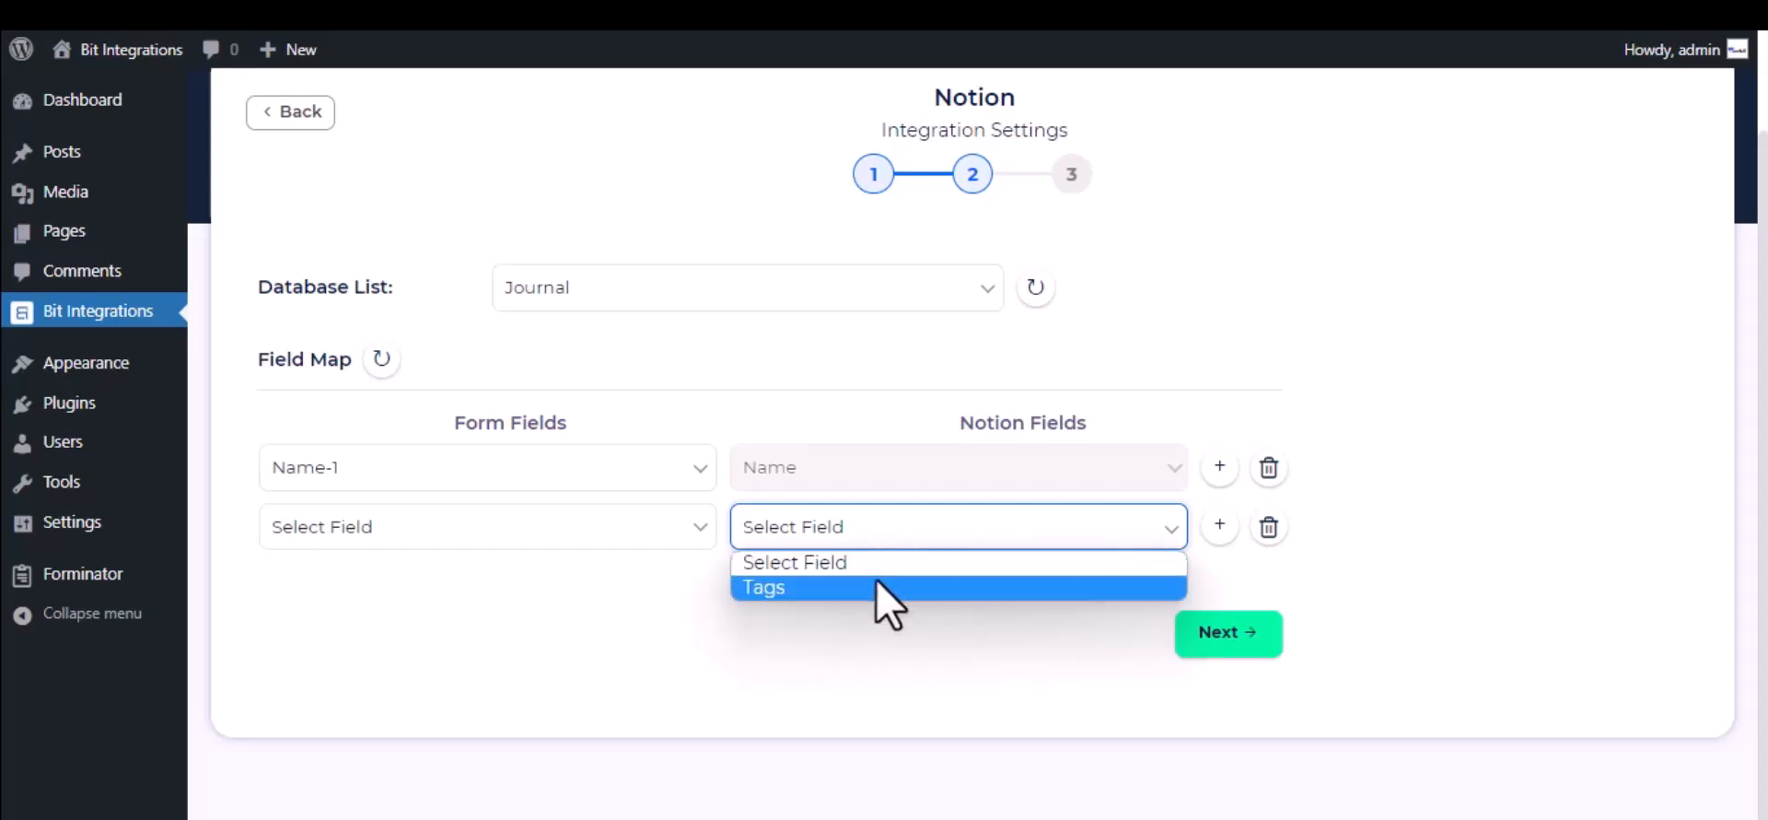
pyautogui.click(881, 586)
pyautogui.click(584, 531)
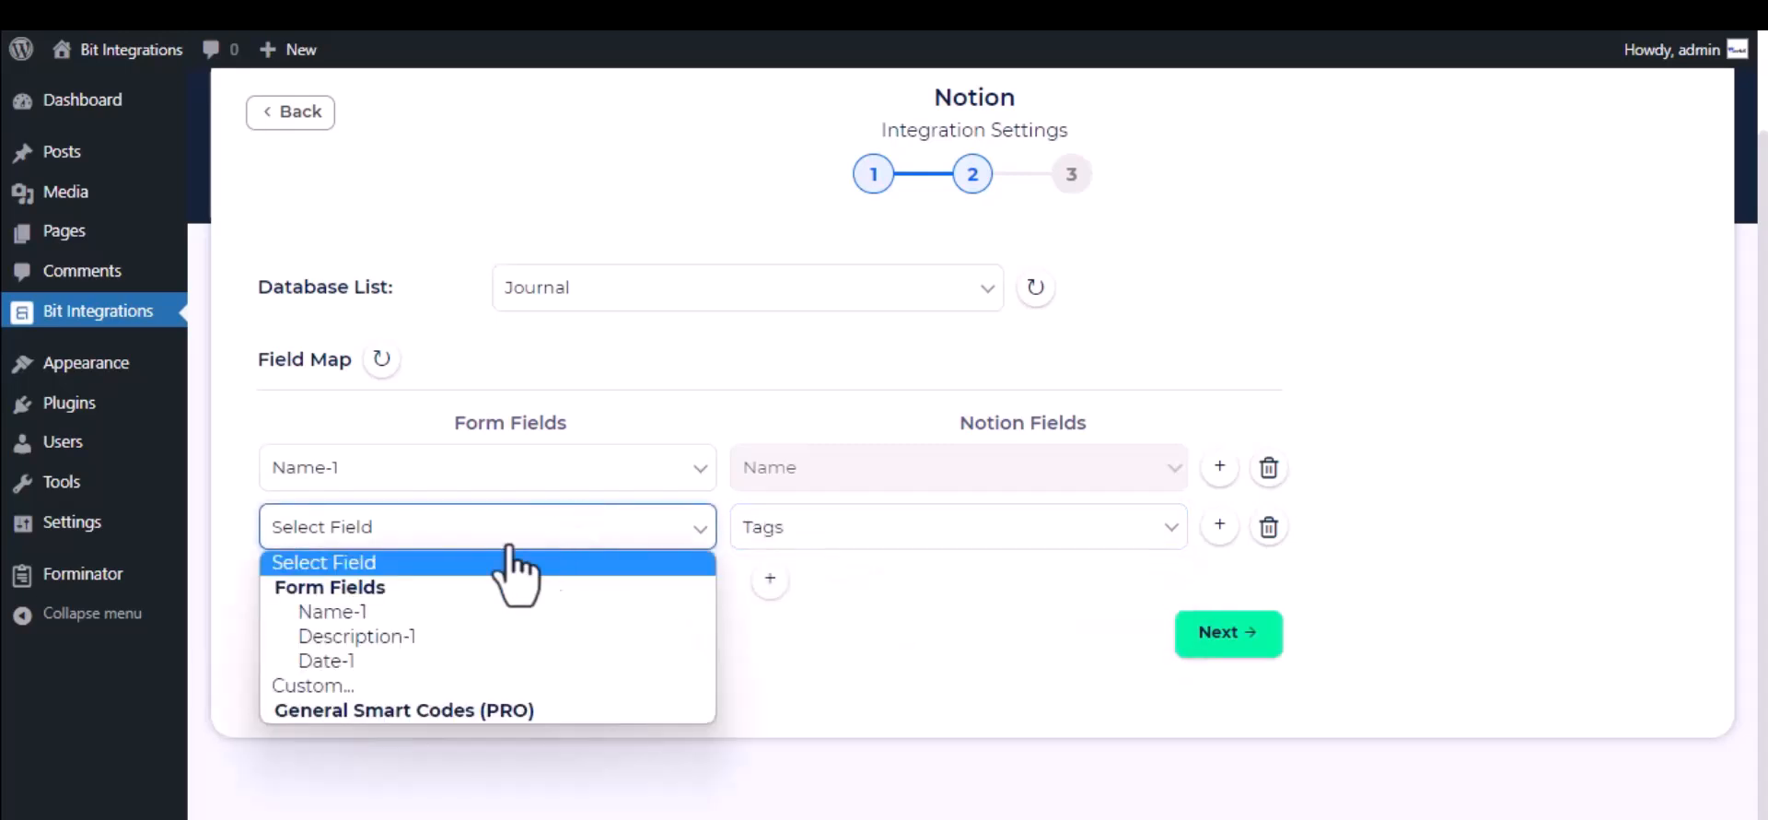
pyautogui.click(421, 645)
pyautogui.click(1238, 629)
pyautogui.click(1000, 392)
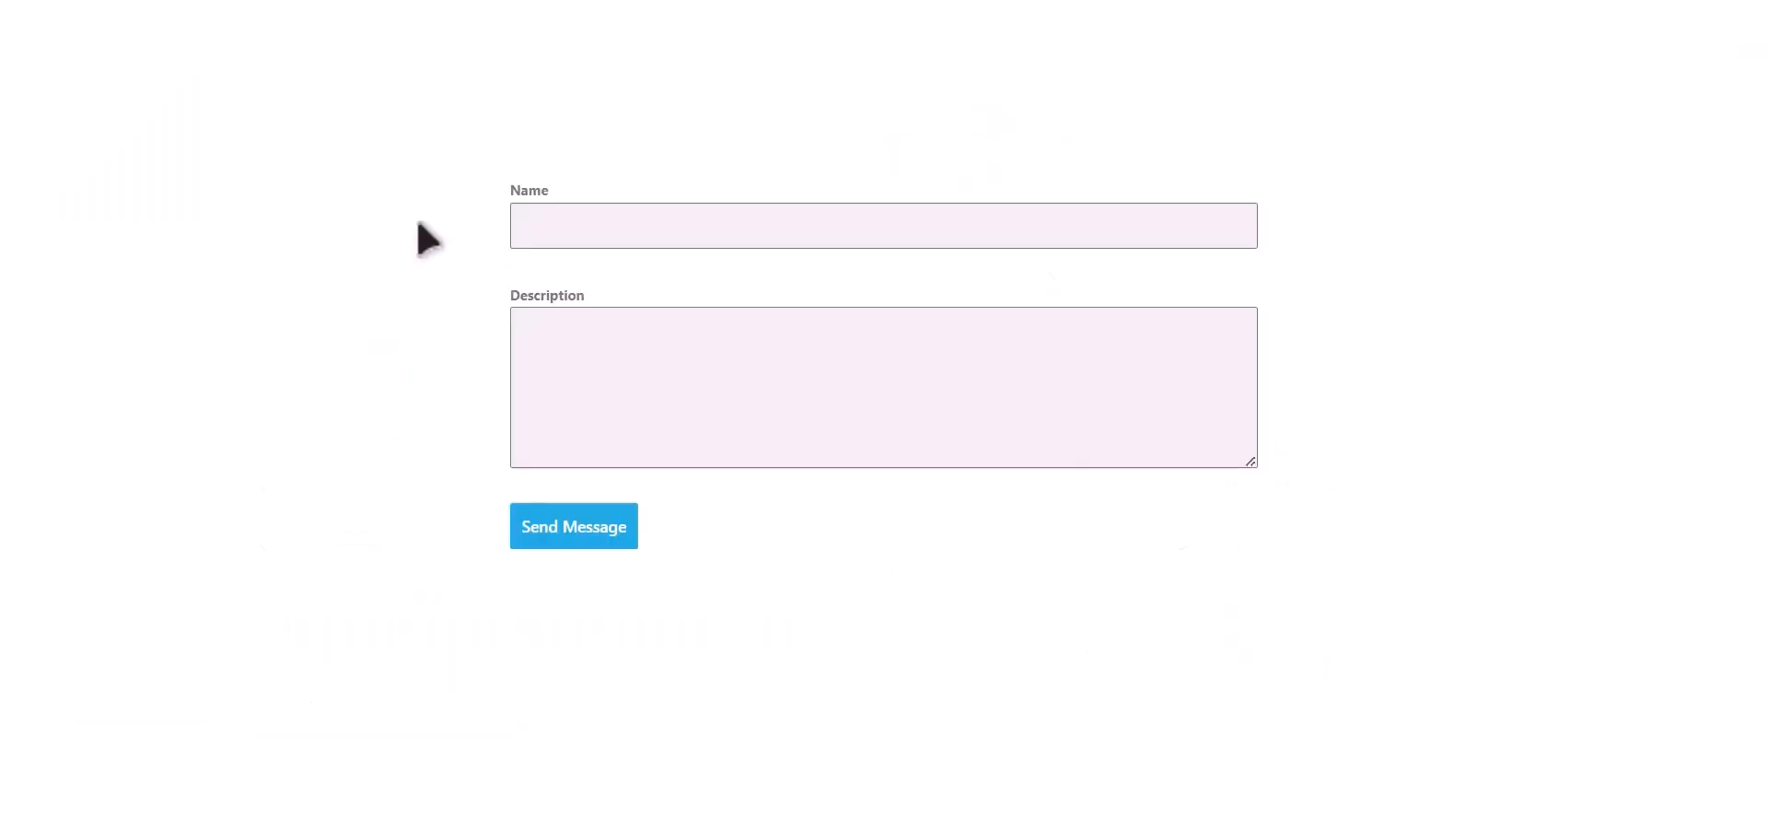
# Step: Submit the test form with the name "Bit Integrations" and the description "Welcome to Bit Integrations Plugin"
pyautogui.click(734, 225)
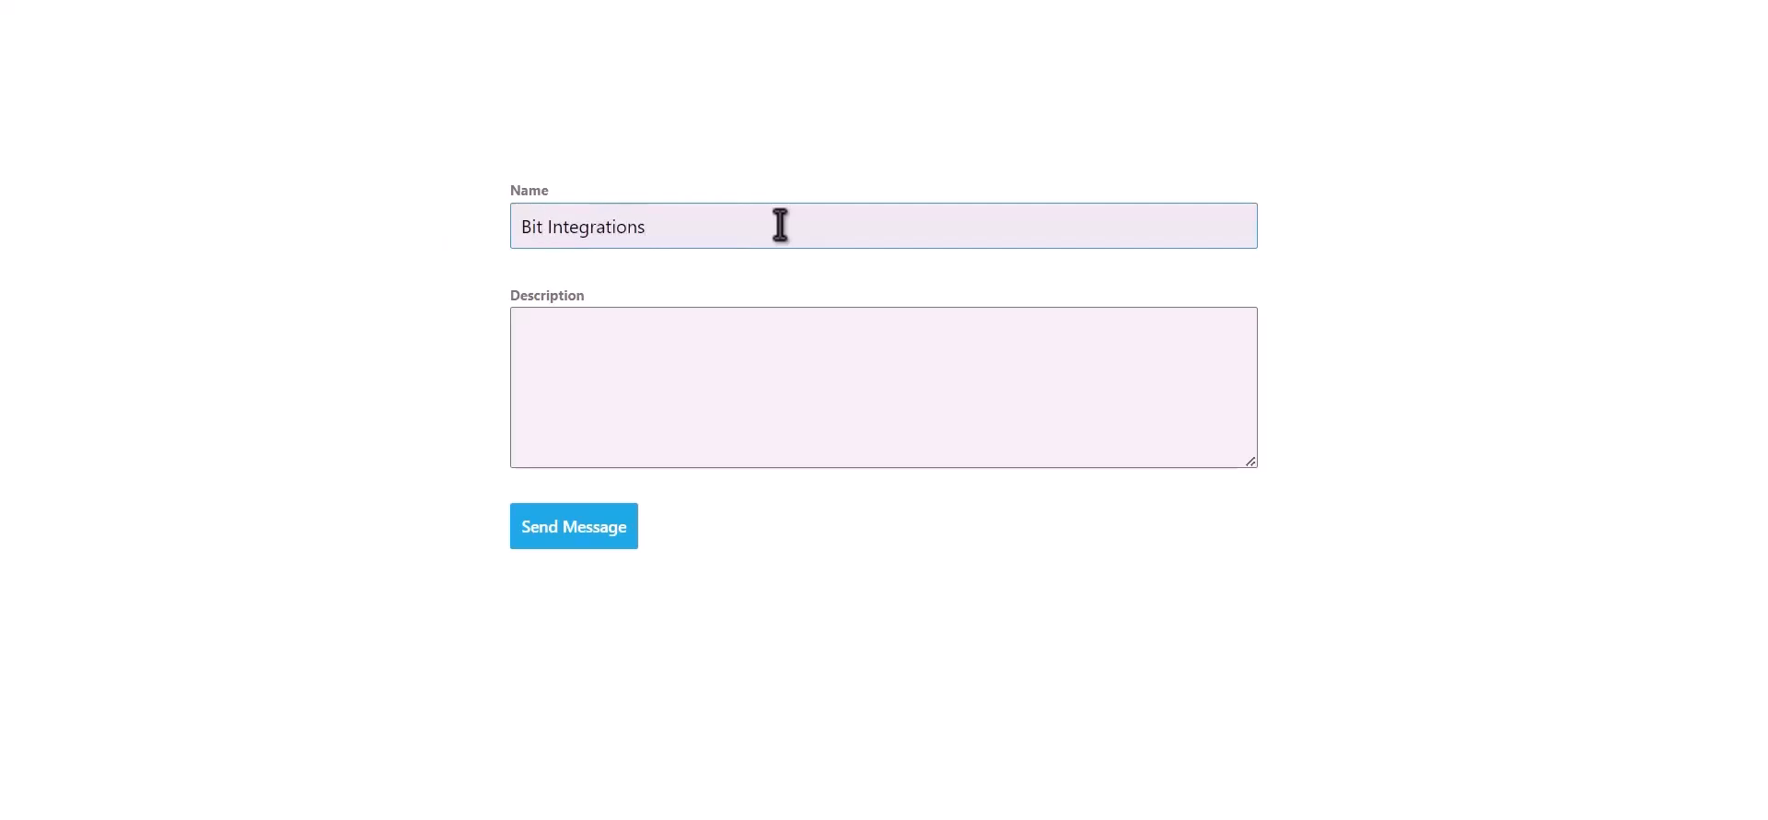
pyautogui.press('Tab')
pyautogui.write('Welcome to Bit Integ')
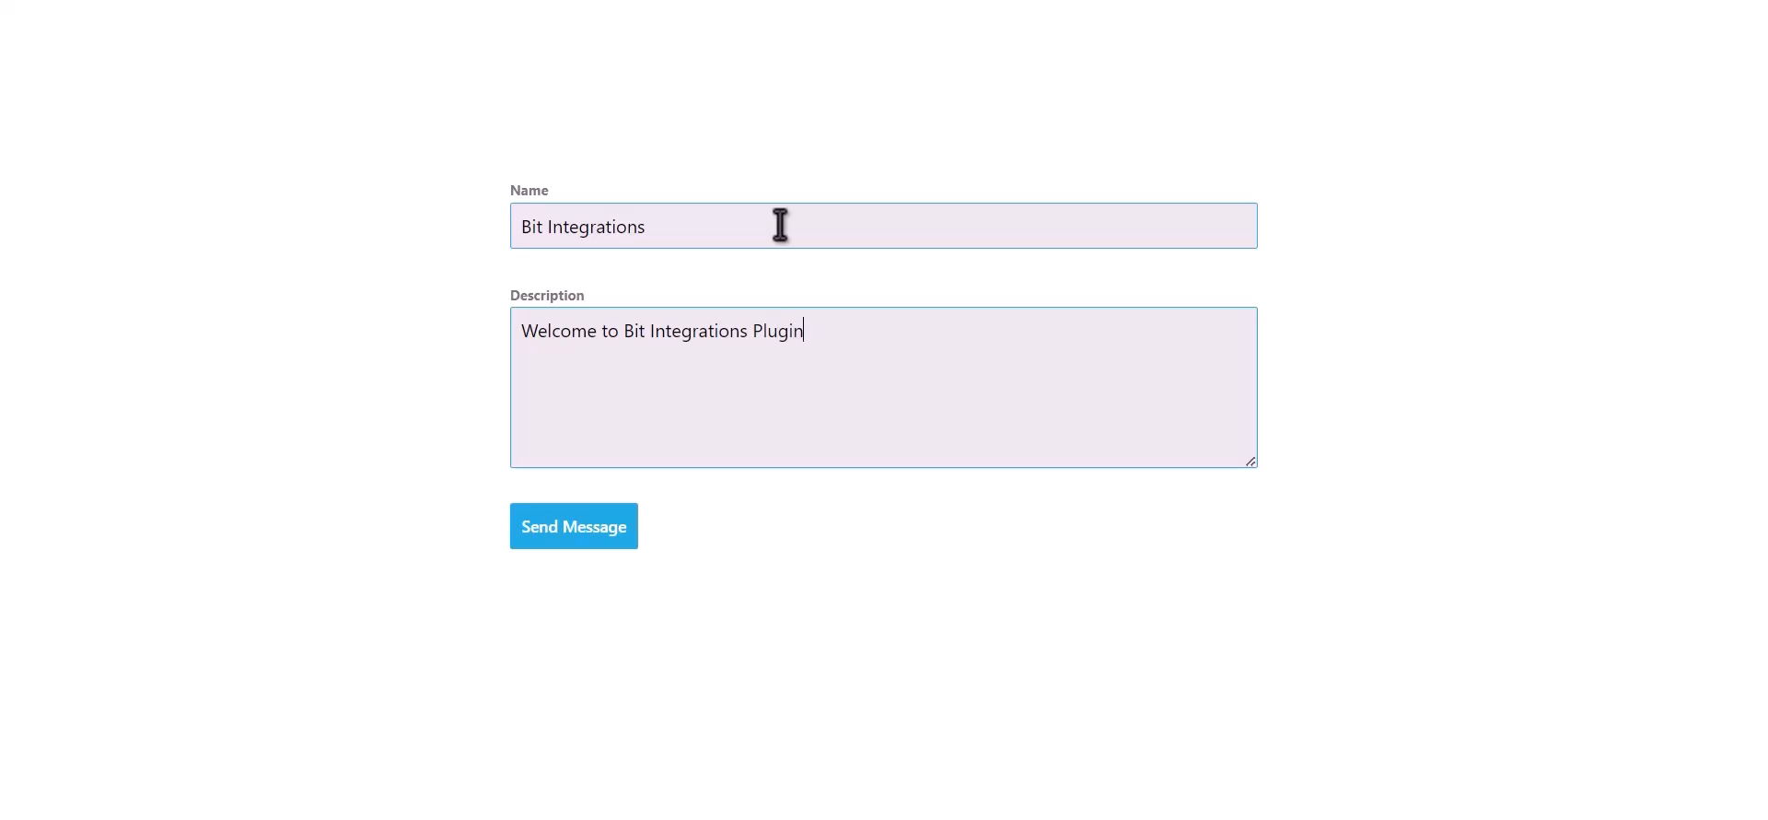
pyautogui.click(588, 536)
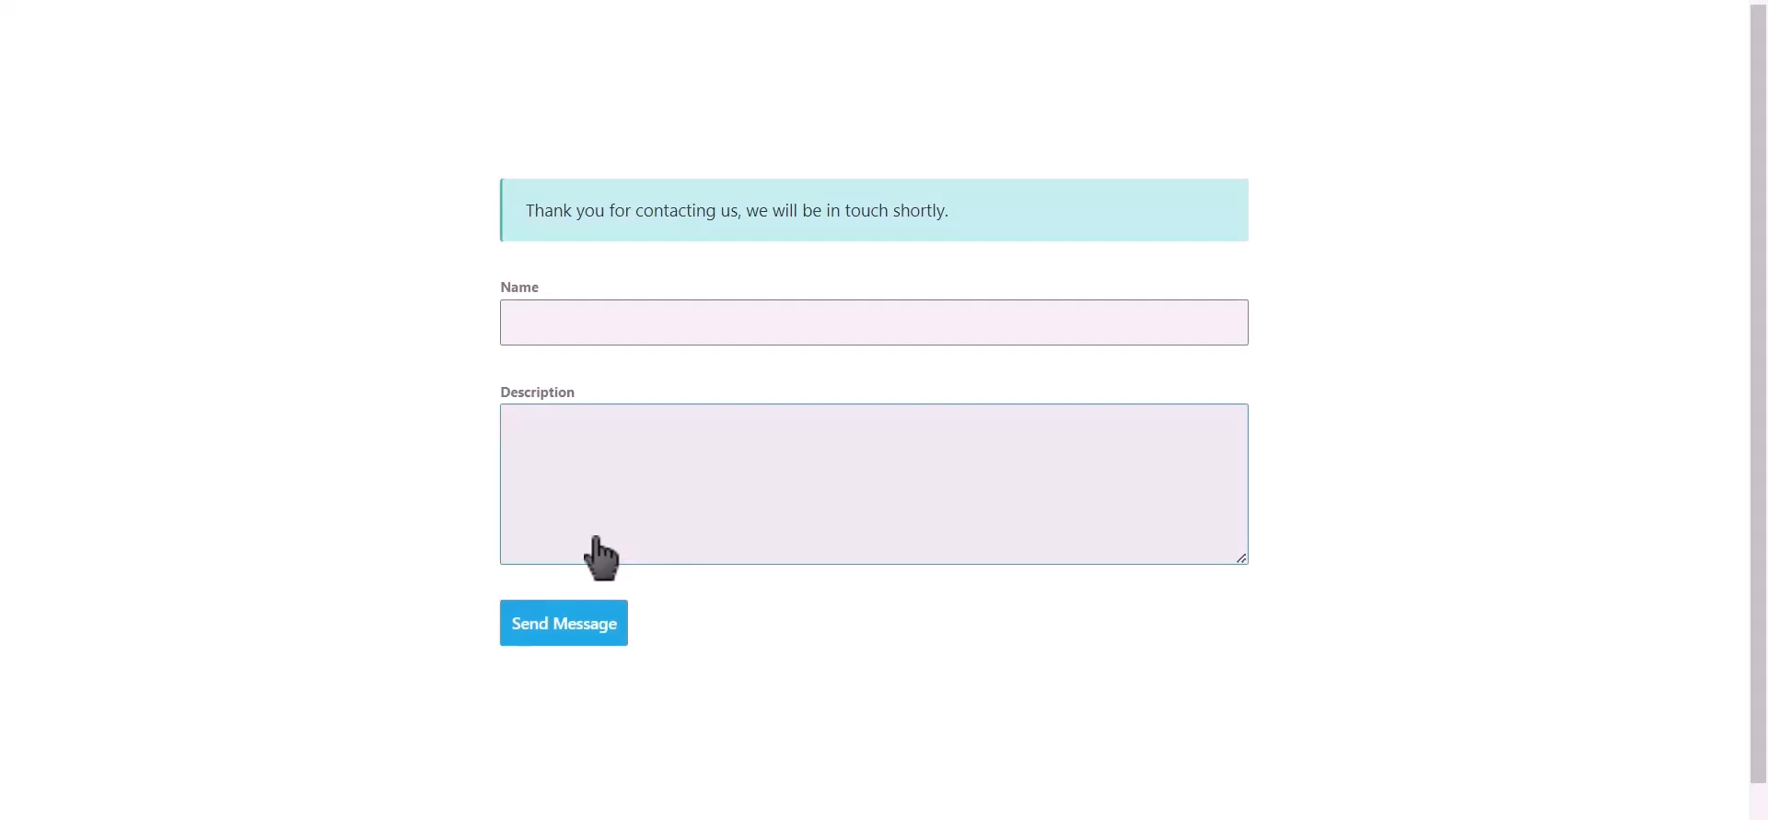